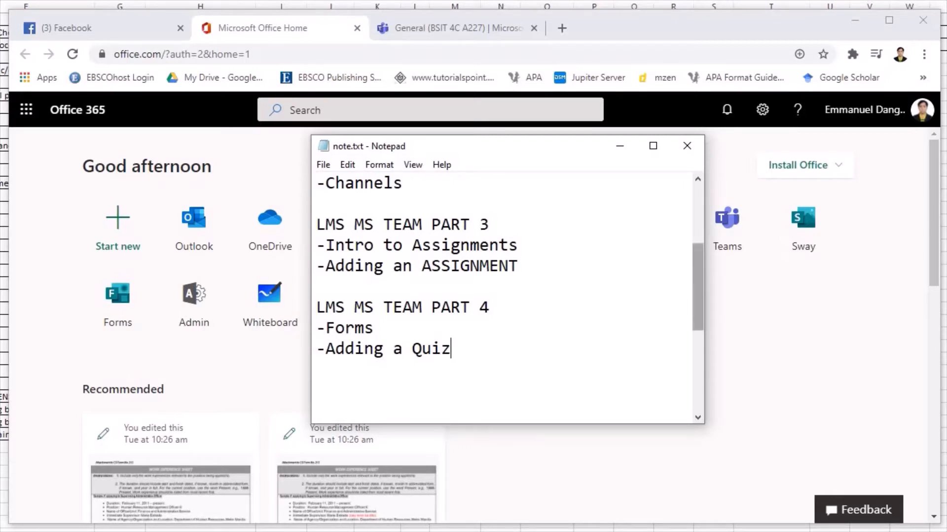
Open Microsoft Forms from the full list of Office 365 apps.
left_click(282, 356)
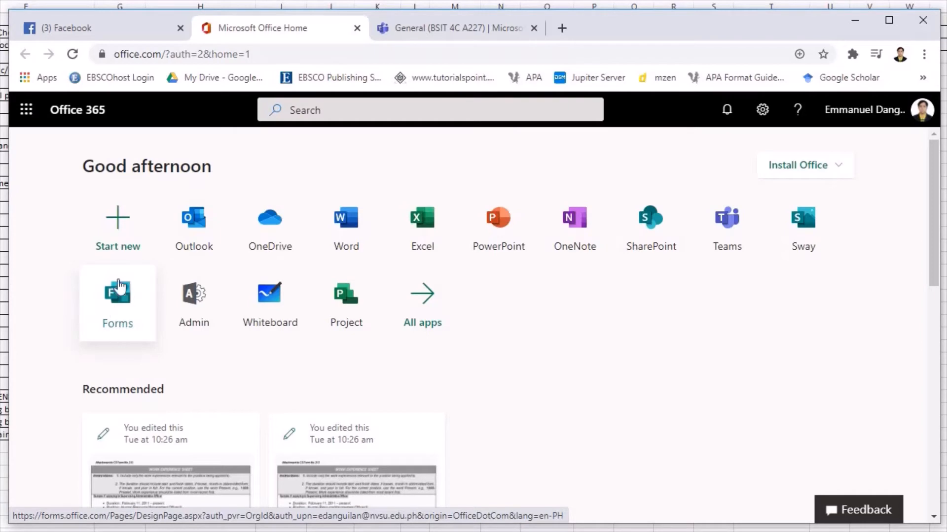
left_click(421, 321)
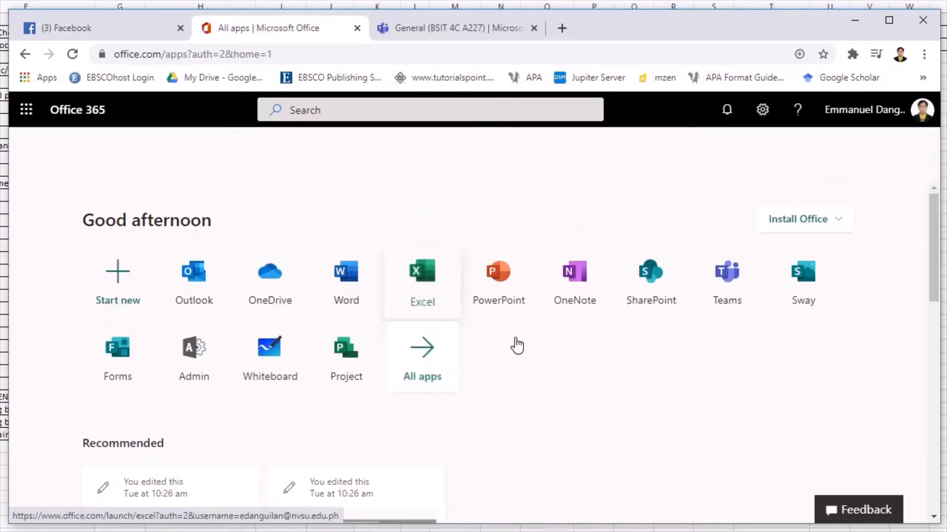
scroll(276, 319, "down", 3)
scroll(391, 333, "up", 3)
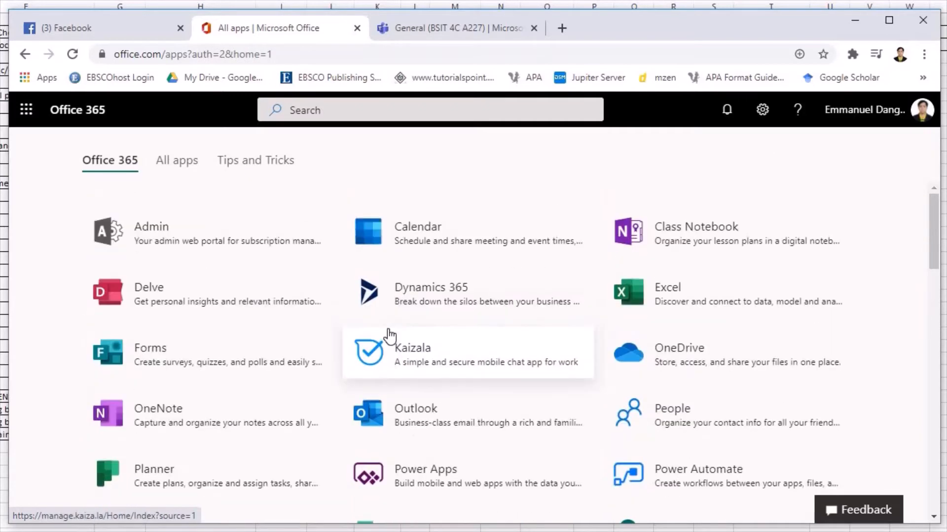
left_click(163, 356)
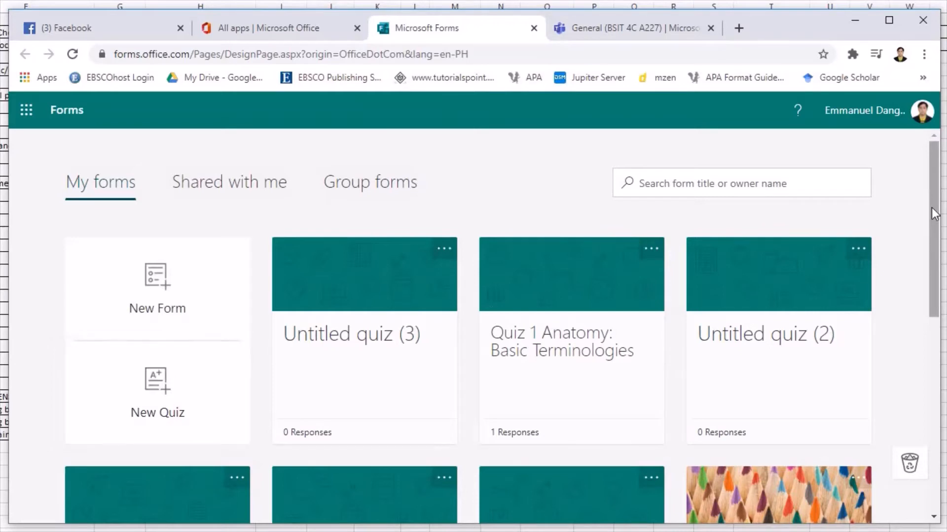
Open the existing quiz "Quiz 1 Anatomy: Basic Terminologies" and return to the forms list.
scroll(935, 213, "down", 1)
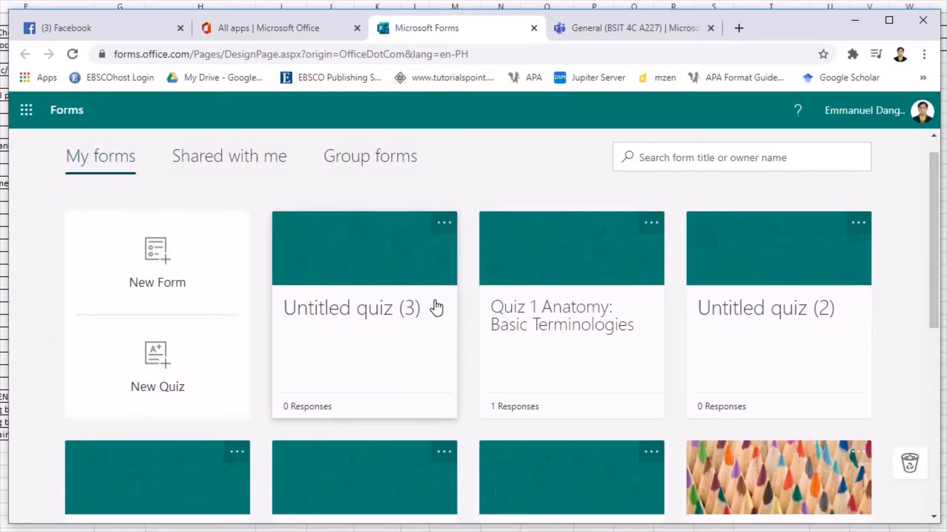
left_click(585, 362)
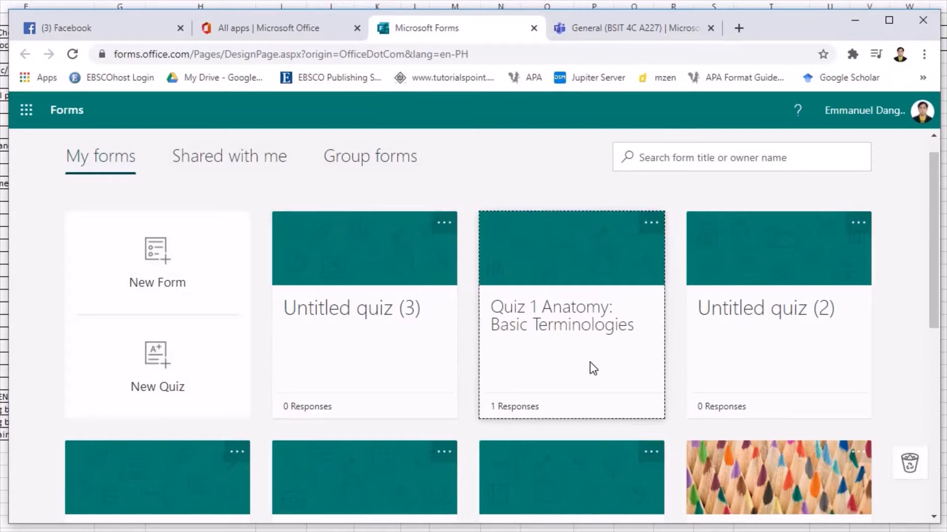
key("alt+Left")
scroll(527, 393, "up", 3)
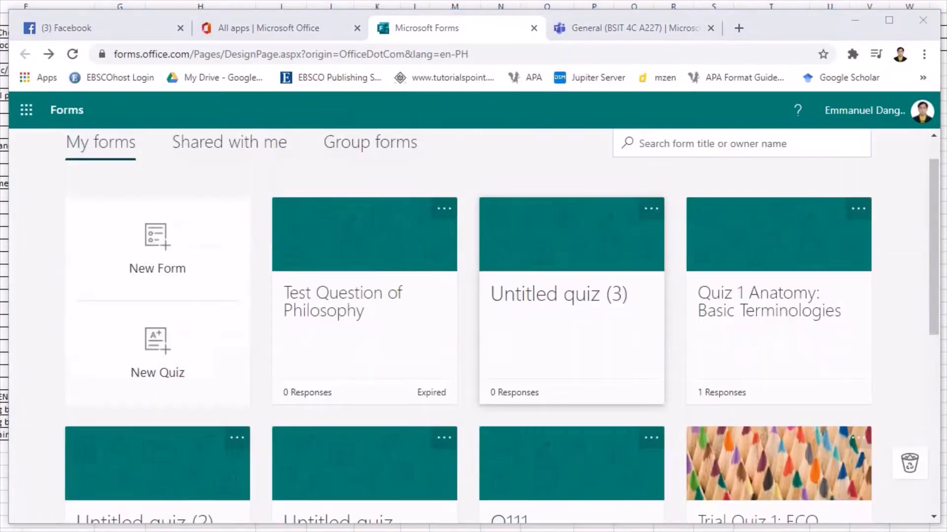
View the sharing options of the "Test Question of Philosophy" quiz and return to the forms list.
left_click(416, 354)
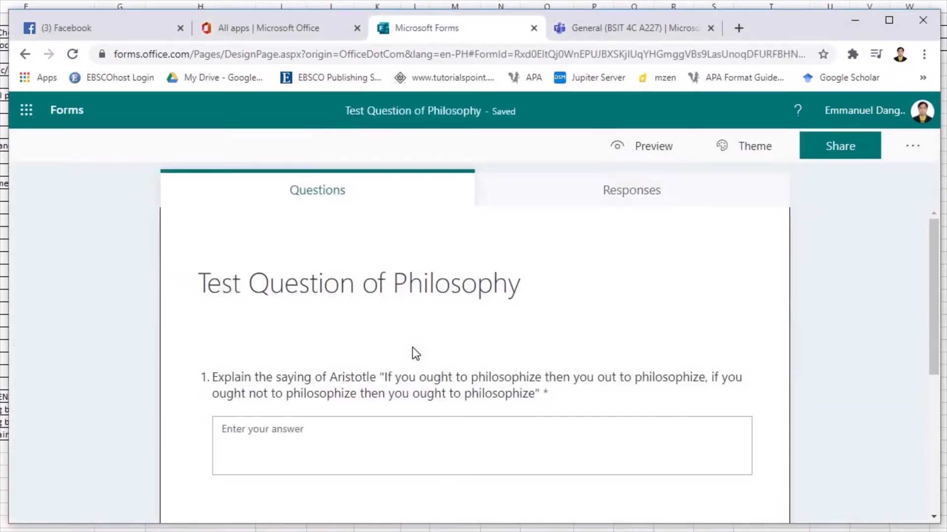
left_click(852, 148)
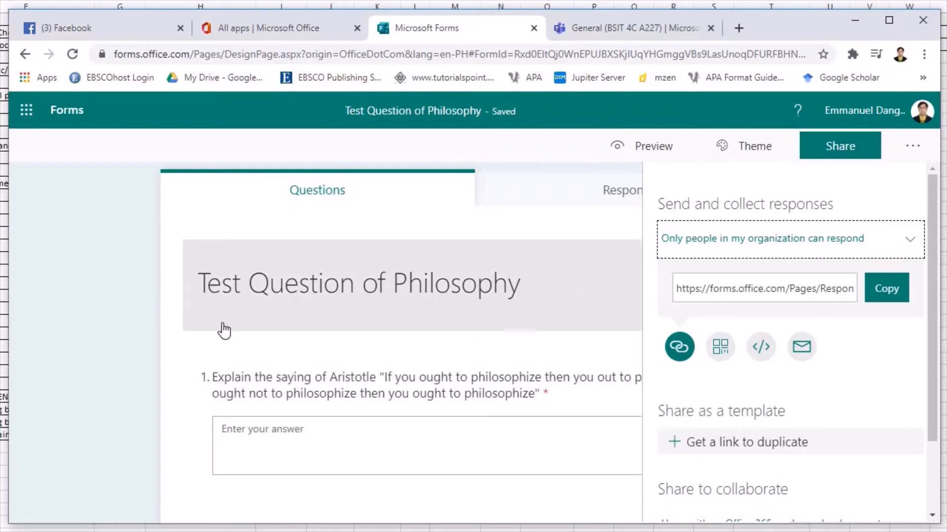
left_click(78, 301)
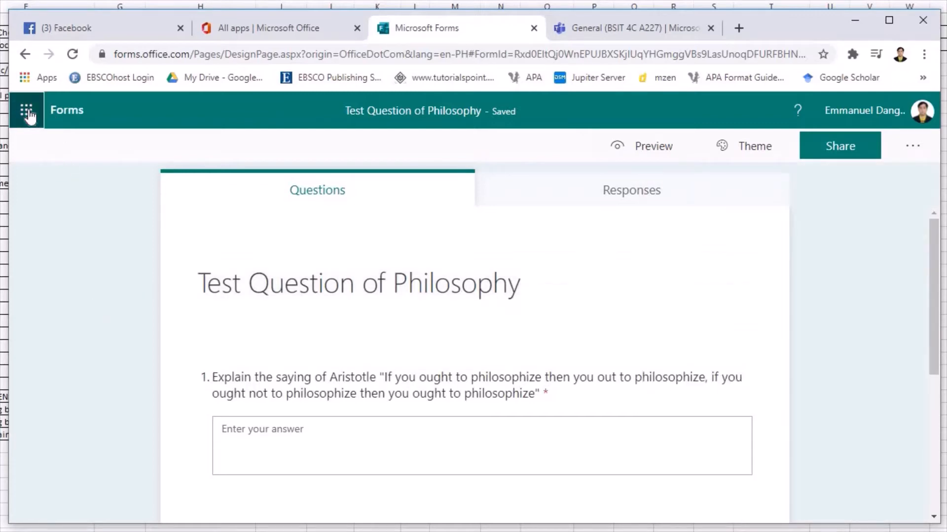
left_click(26, 109)
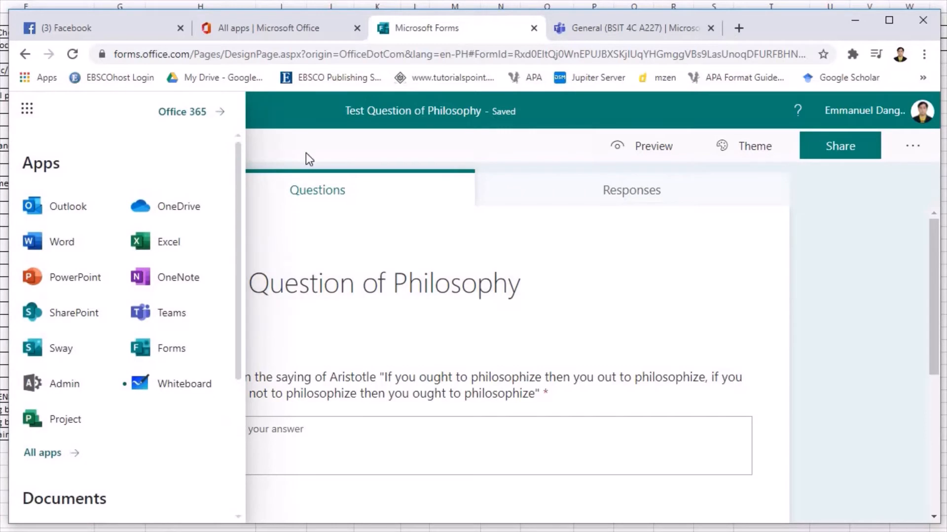
left_click(25, 55)
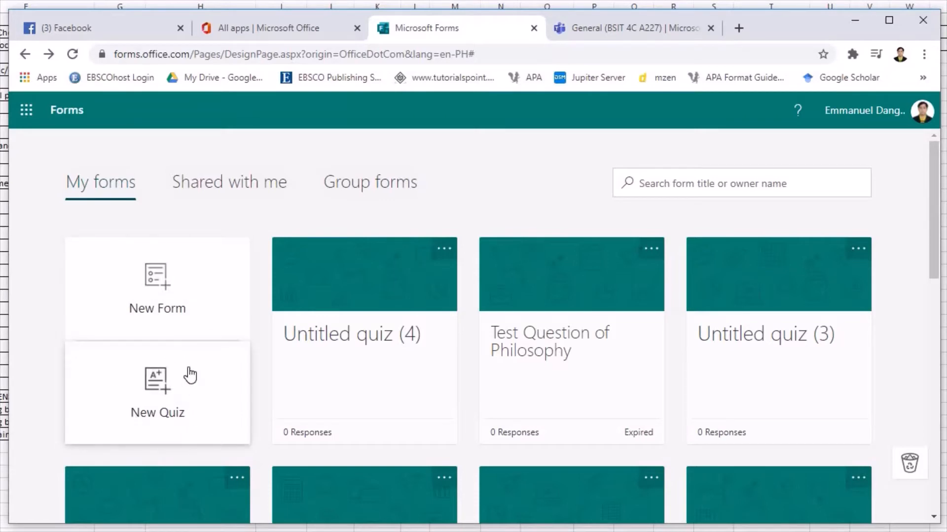
Create a new quiz and title it "Quiz1: Introduction to Computing".
left_click(157, 381)
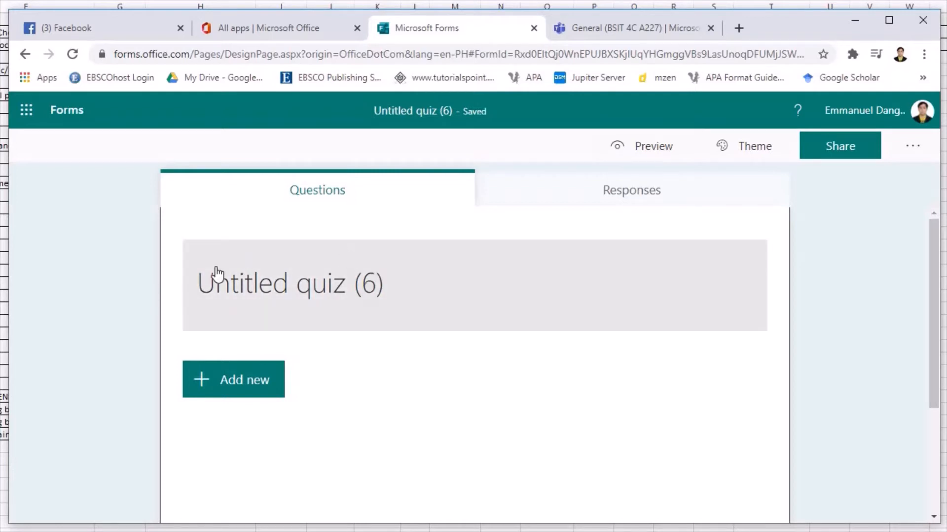
left_click(353, 309)
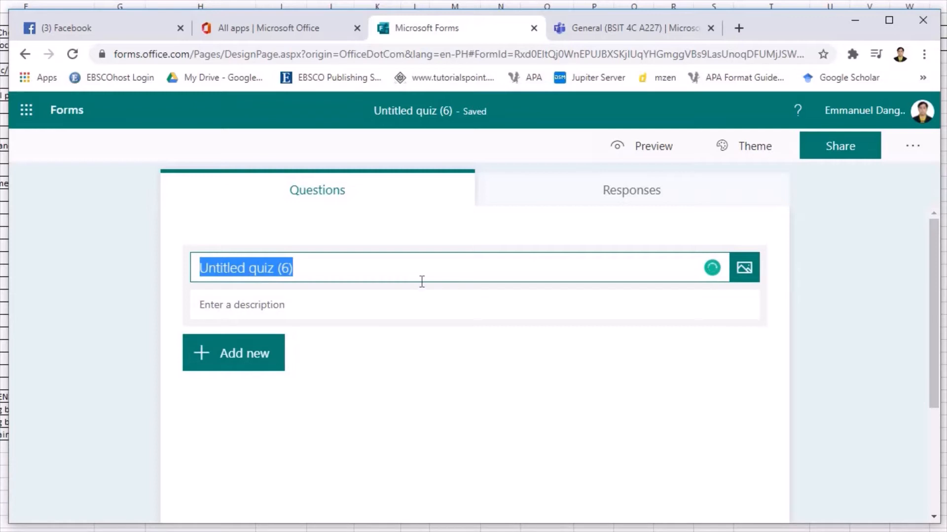
type("Quiz")
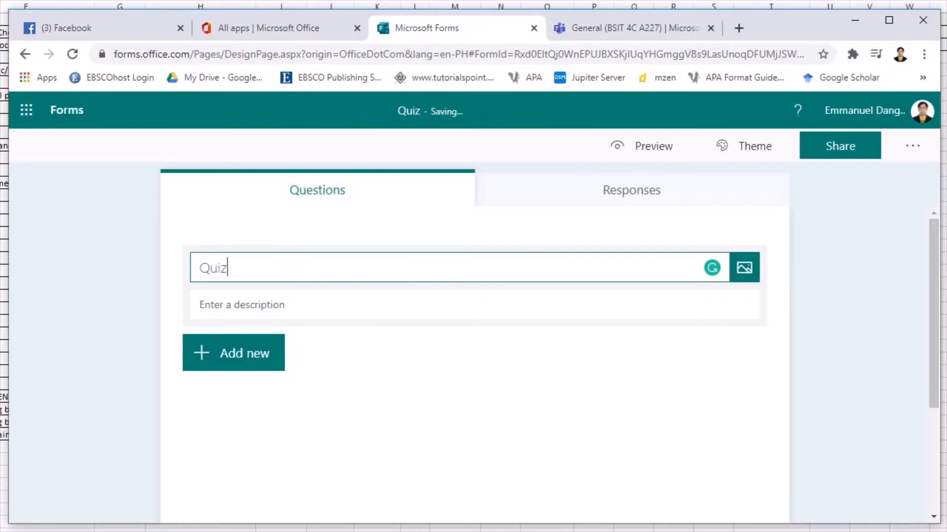
type("1: Introduction ")
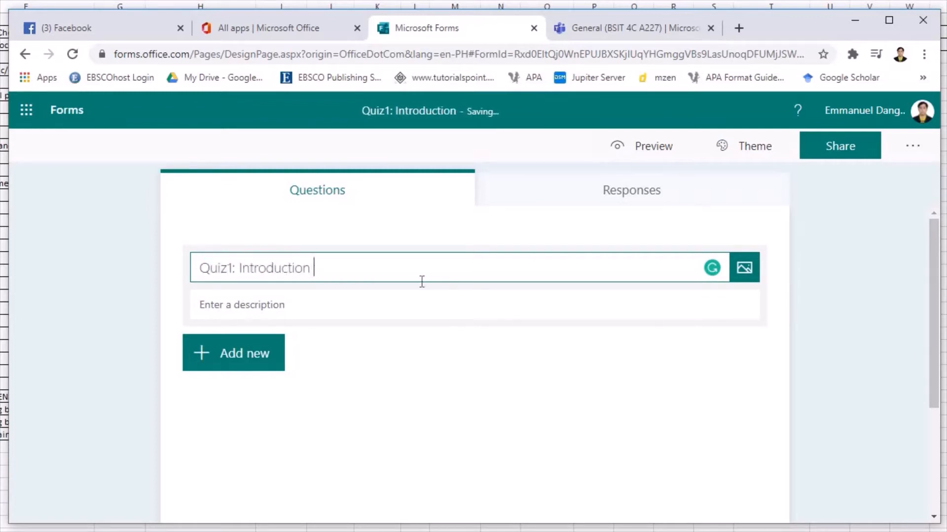
type("to Computing")
Enter the quiz description "This quiz covers the first 5 pages of Chapter 1: Introduction to Computing".
key("Tab")
type("This qui")
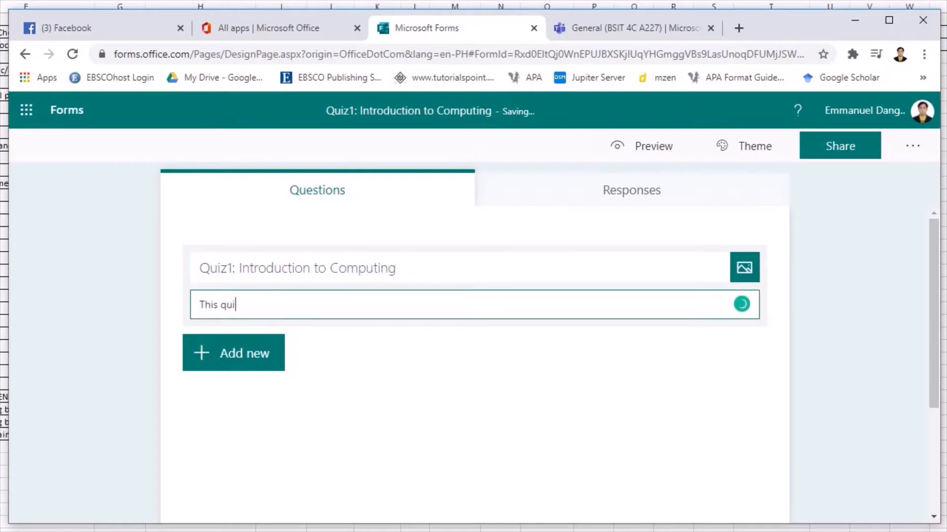
type("z covers the first 5 page")
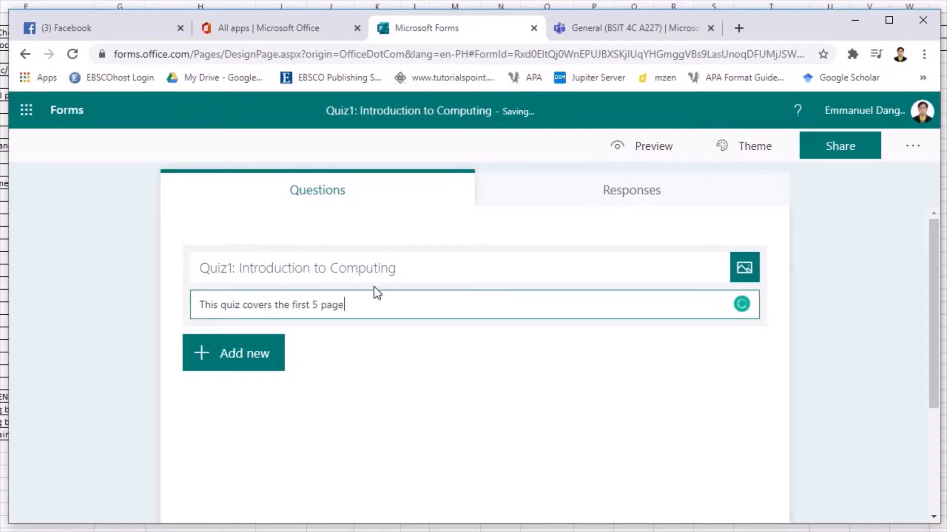
type("s of Chapter 1: Introduction to Comput")
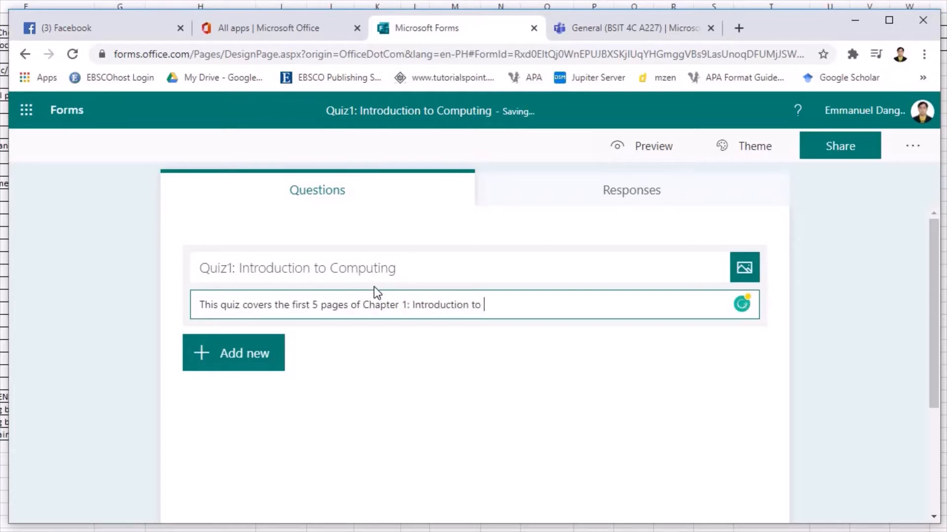
key("BackSpace")
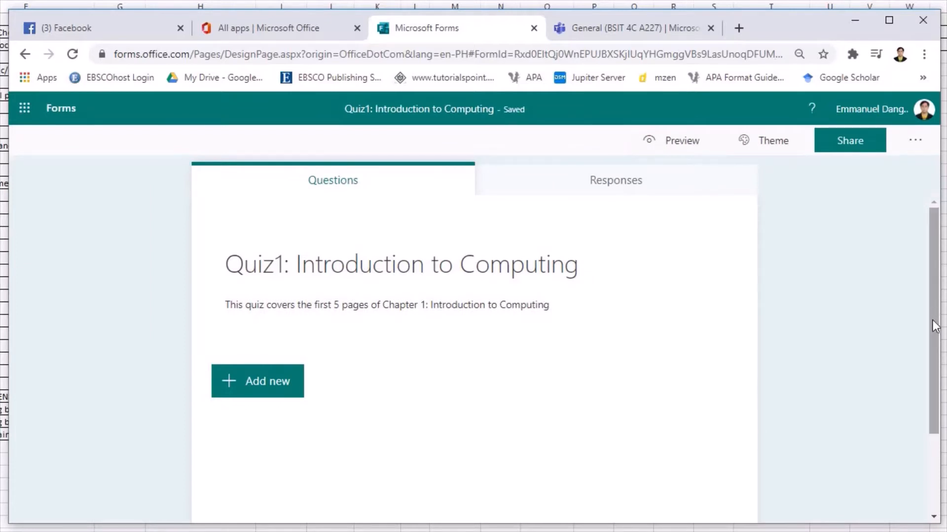
Add a text question named "ID Number" to the quiz and make it required.
left_click_drag(932, 324, 932, 369)
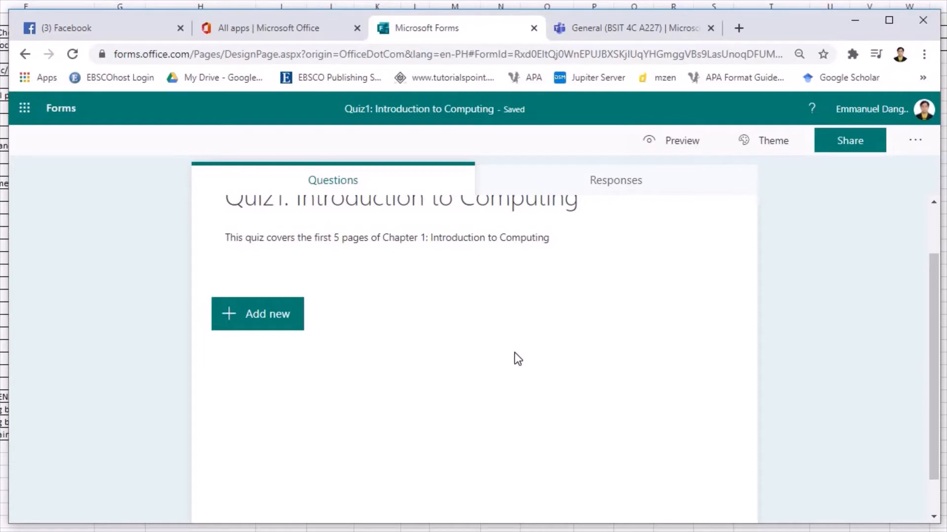
left_click(261, 315)
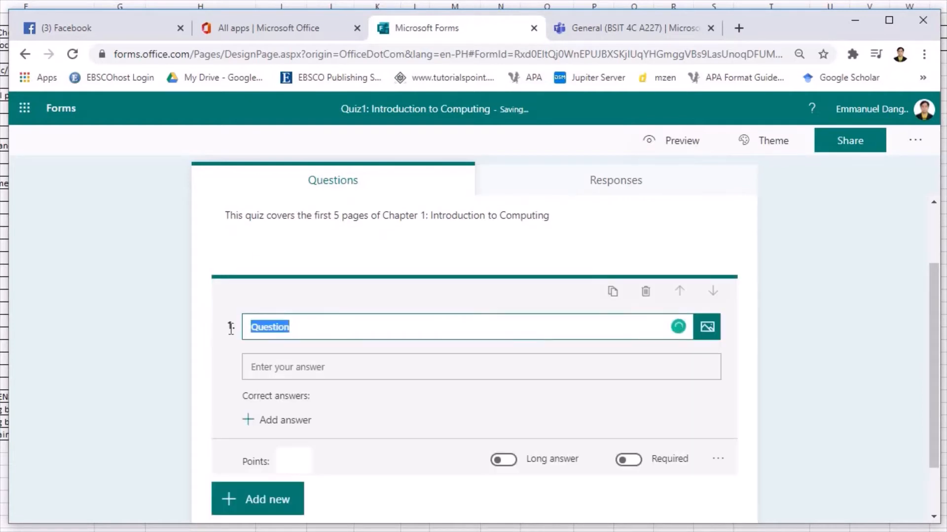
type("ID Number")
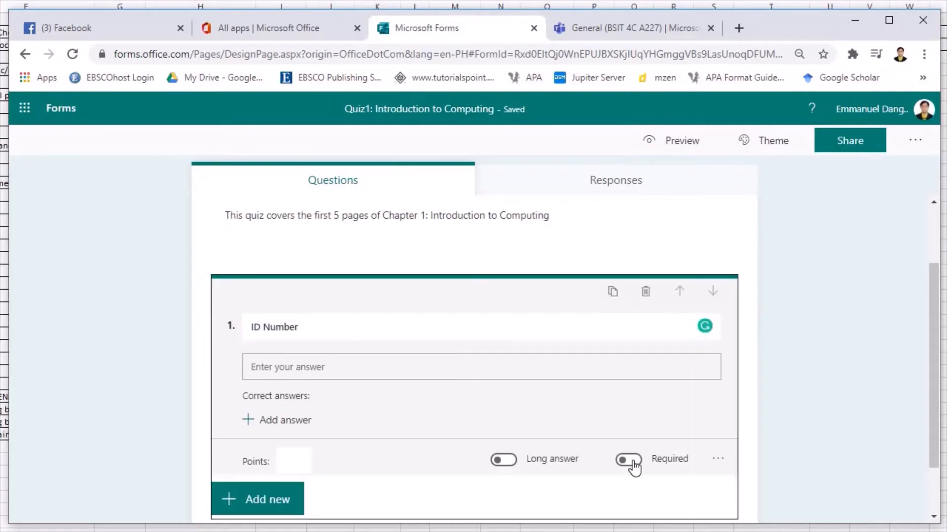
left_click(628, 459)
Add two more text questions, "Family Name" and "Given Name", below the ID Number question.
left_click(261, 503)
type("Family Name")
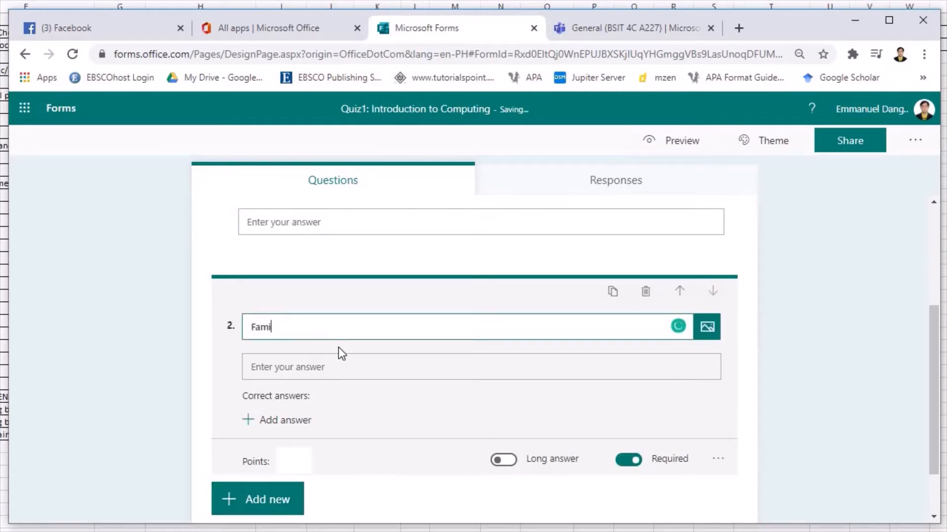
left_click(281, 508)
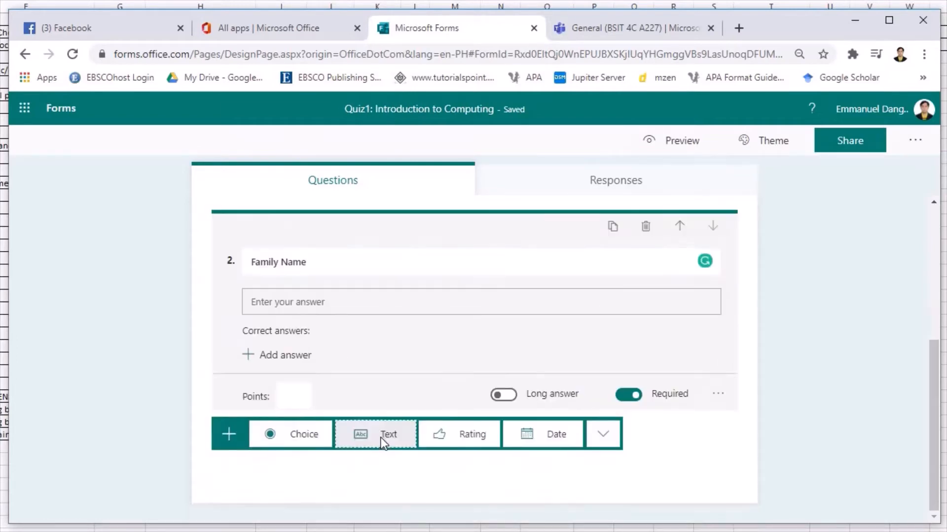
left_click(386, 500)
type("Given Name")
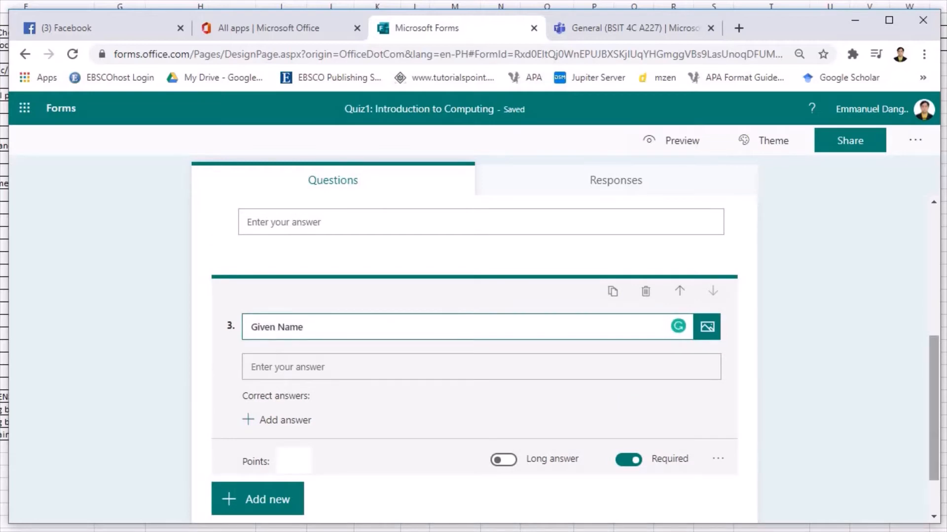
left_click(857, 386)
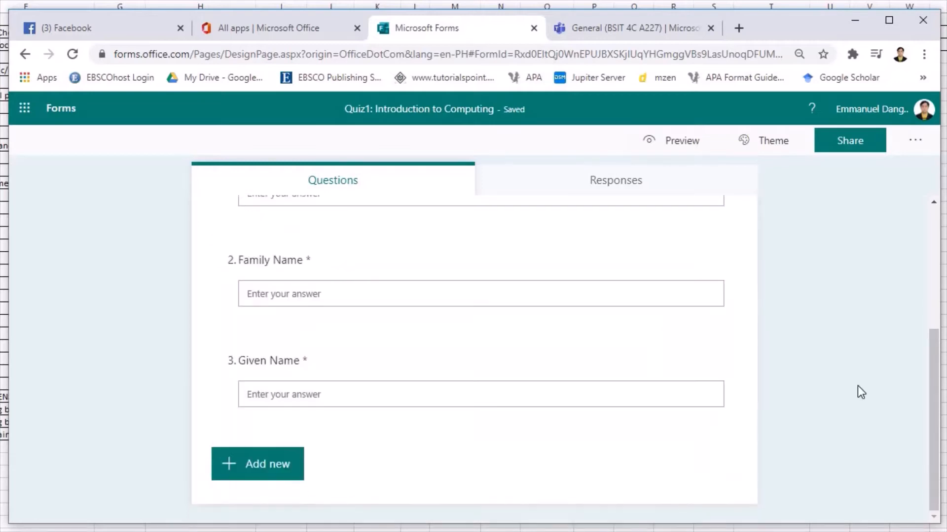
Add a choice question after Given Name with the text "Who is the founder of Facebook?".
scroll(631, 385, "up", 5)
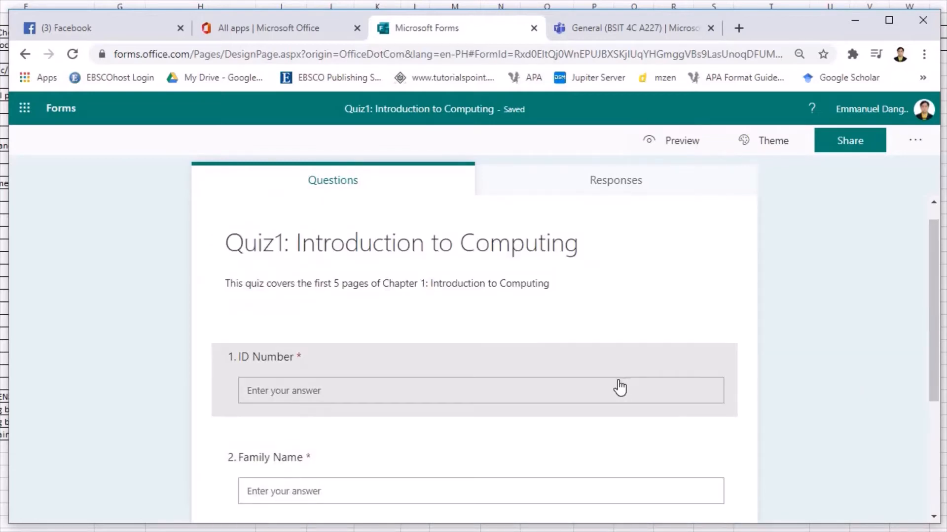
scroll(617, 386, "down", 5)
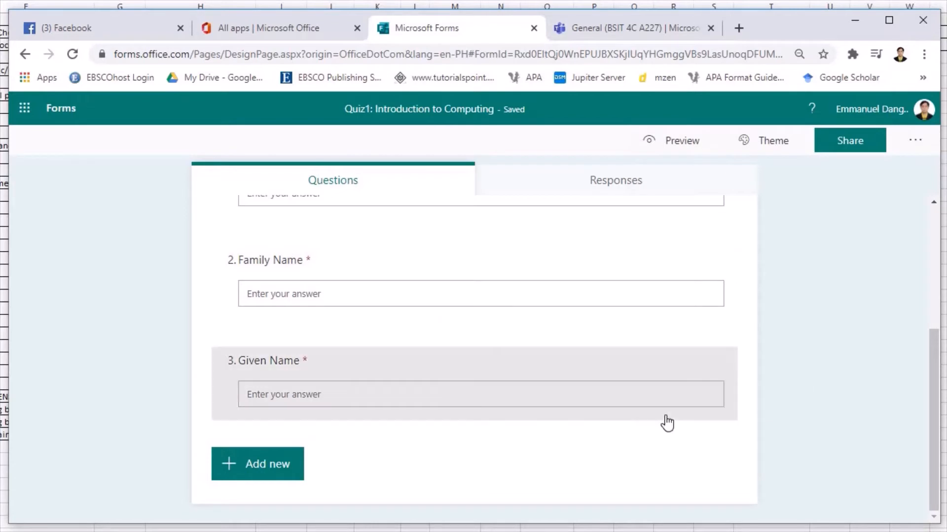
scroll(460, 419, "up", 4)
scroll(342, 433, "down", 4)
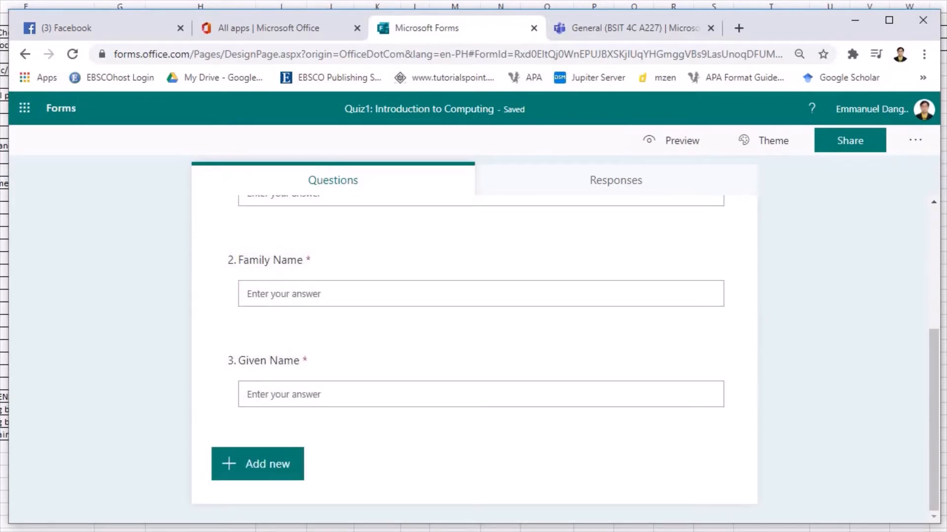
left_click(275, 467)
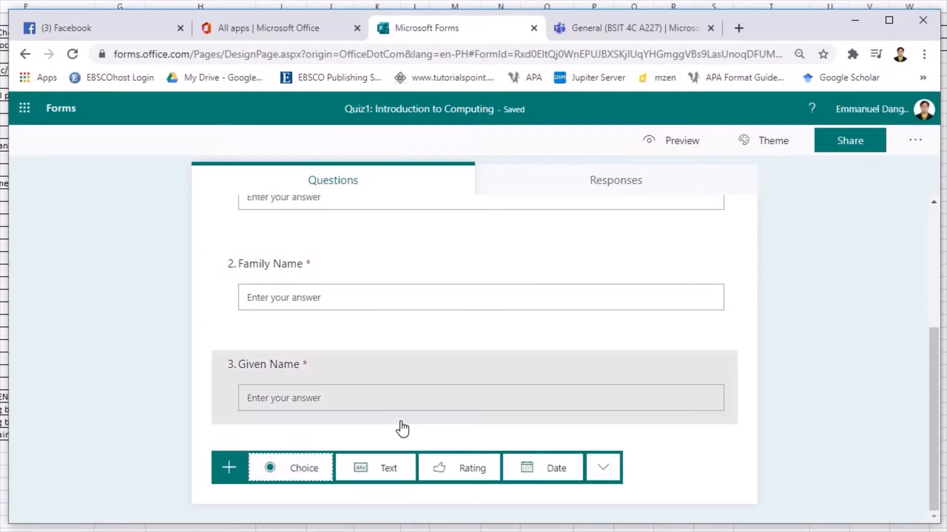
left_click(311, 471)
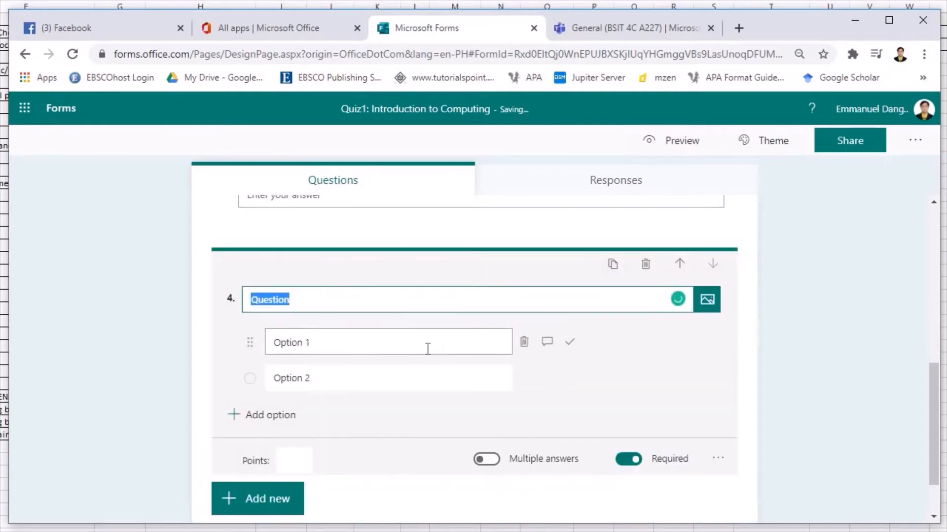
type("Who is t")
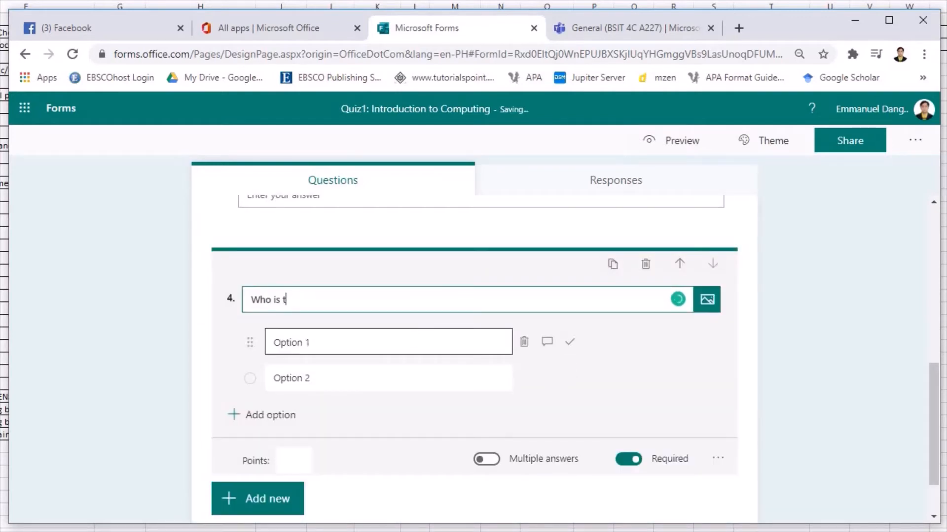
type("he founder of")
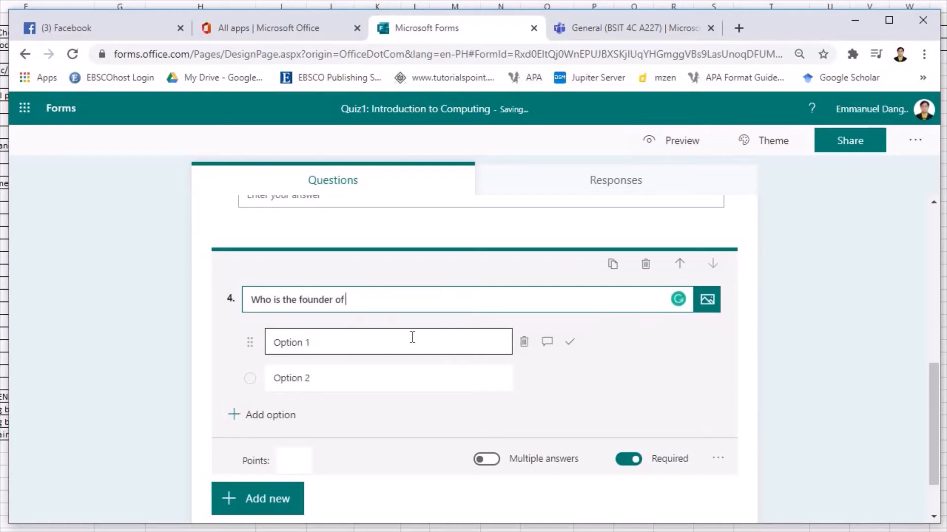
type(" Facebook?")
key("Tab")
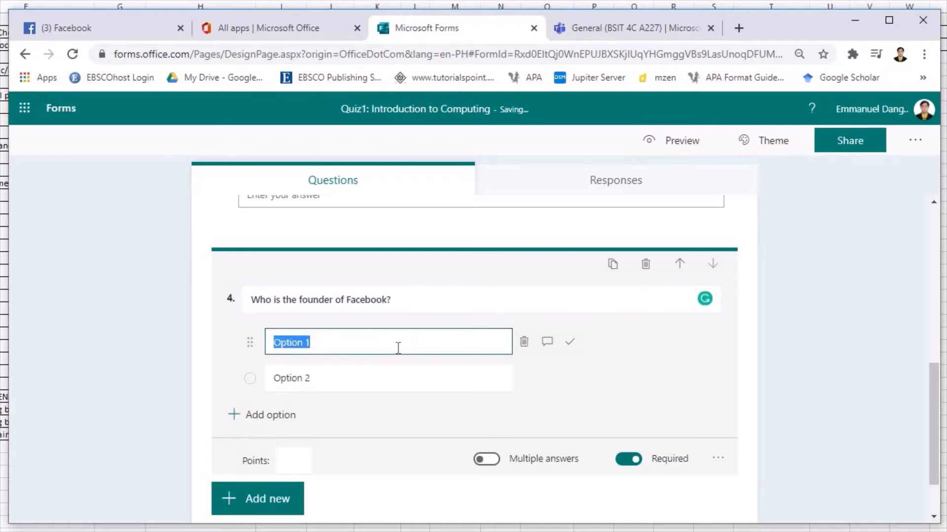
Enter the answer options Bill Gates, Mark Zuckerberg, Henry Fayol and James Groban for the Facebook founder question.
type("Bill Gates")
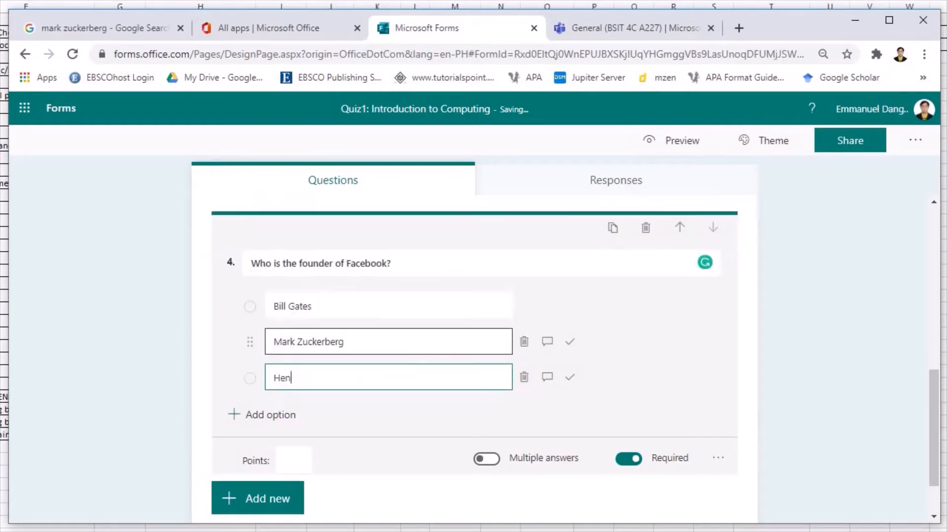
type("ry Fayol")
key("Return")
type("James G")
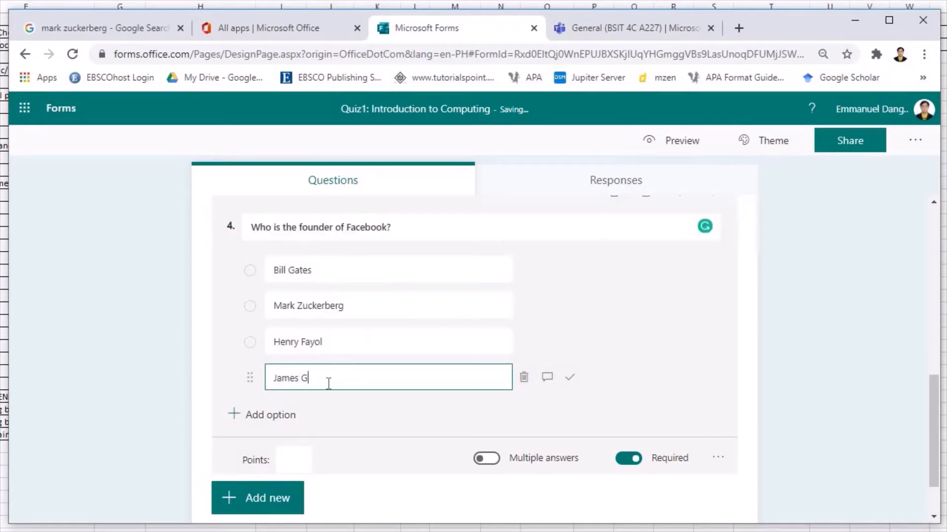
type("roban")
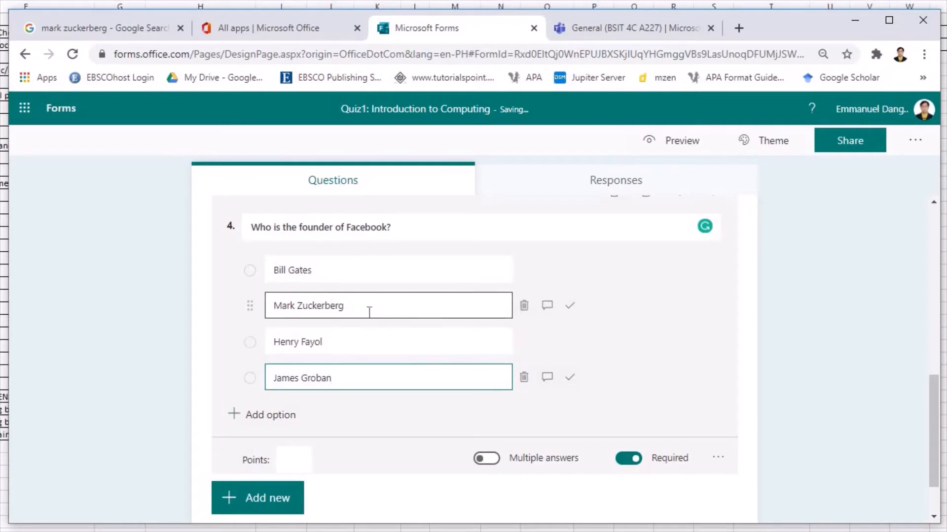
Set Mark Zuckerberg as the correct answer, keep the Facebook question single-answer, and make it worth 1 point.
left_click(569, 305)
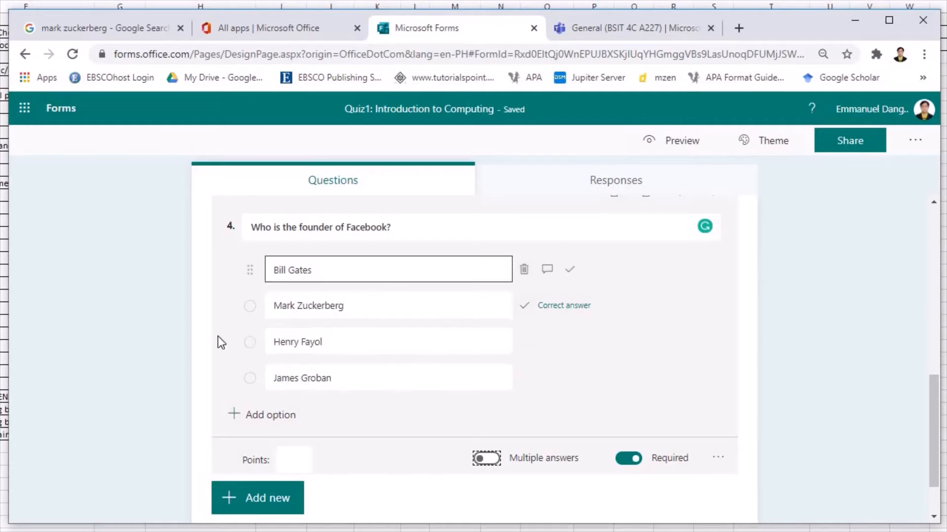
left_click(481, 460)
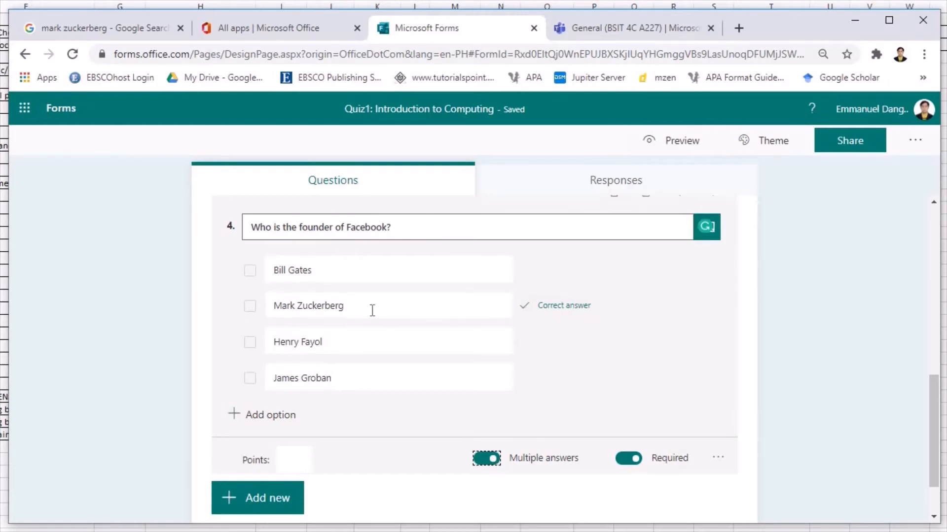
left_click(502, 454)
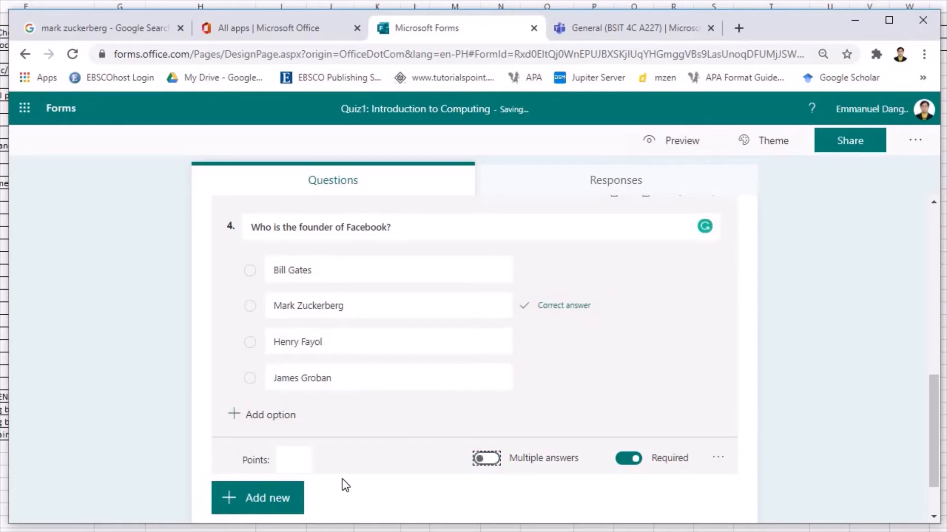
scroll(342, 486, "down", 2)
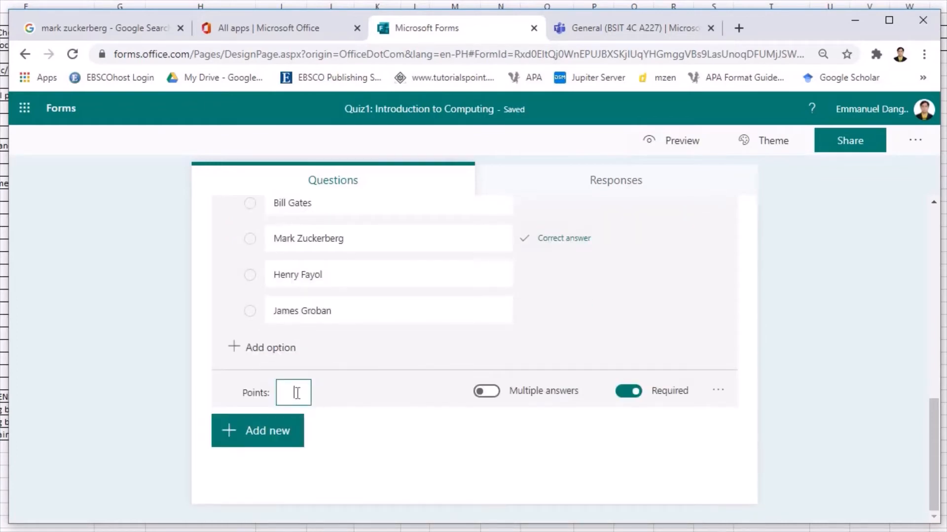
type("1")
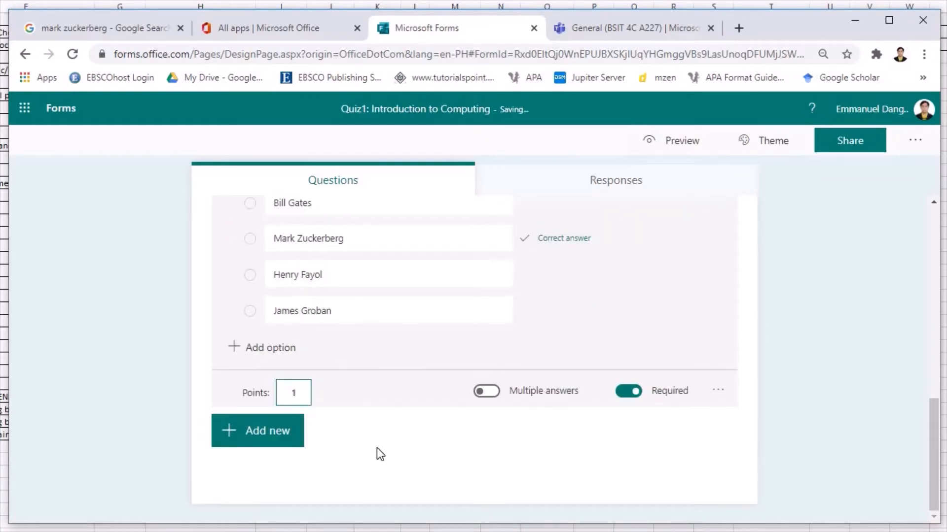
Add a choice question after the Facebook question with the text "Which among the following is primary color".
left_click(289, 435)
left_click(310, 440)
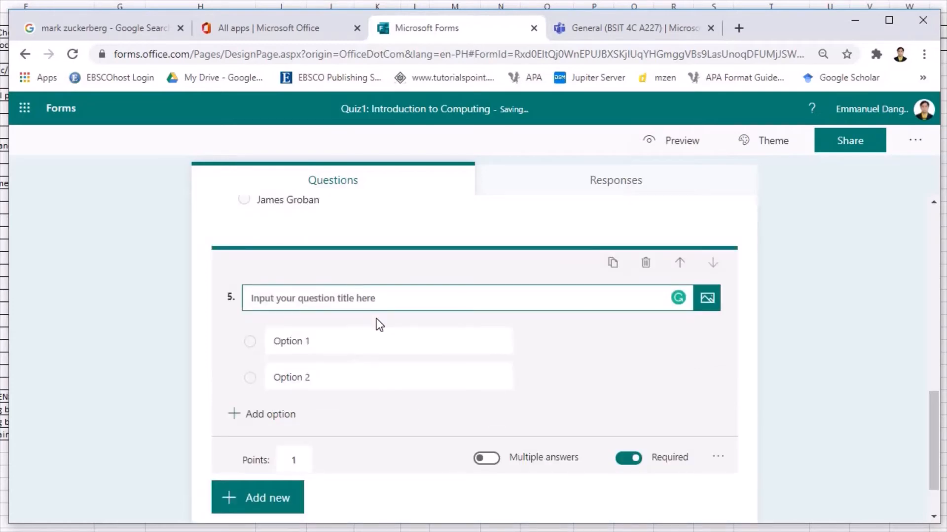
type("Which among the following")
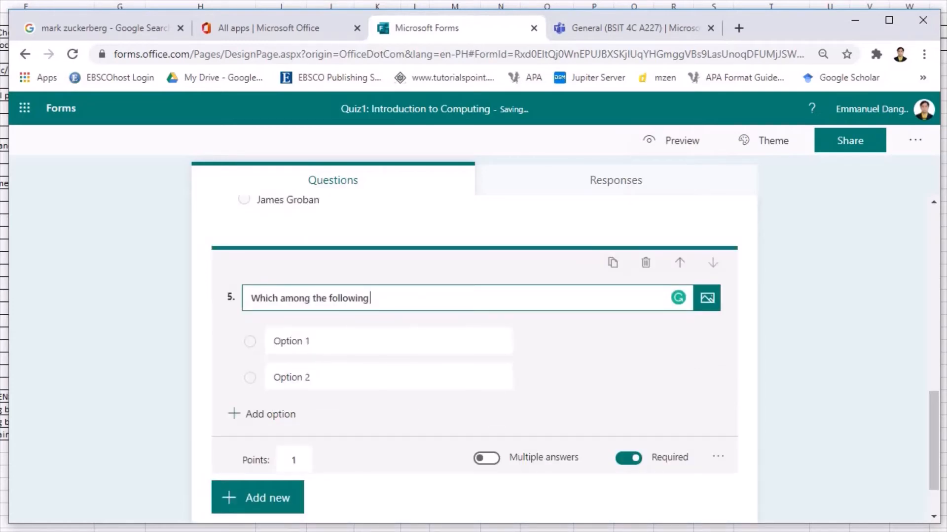
type(" is a")
type("p")
key("BackSpace")
key("BackSpace")
type("primary color")
Enter the options Blue, Green, Yellow, Purple, Pink, Magenta, Lime and Indigo for the primary color question and allow multiple answers.
type("e")
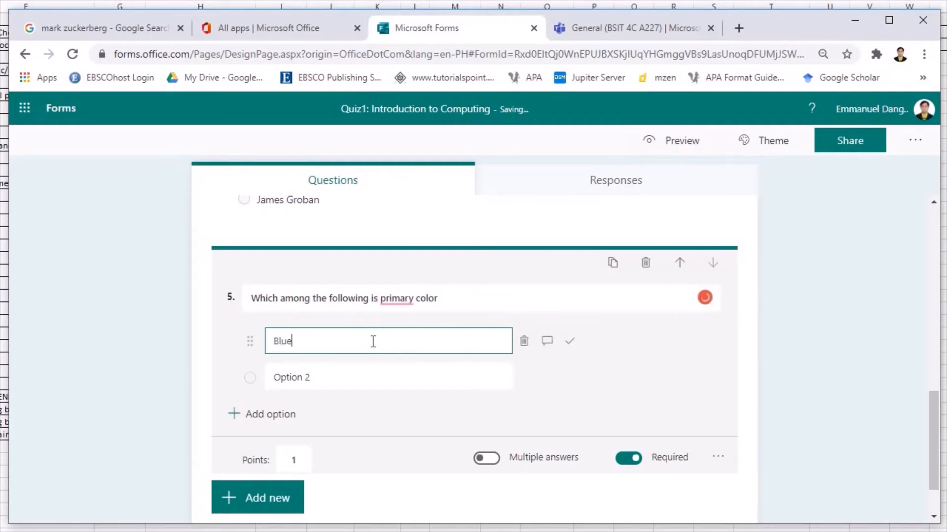
key("Return")
type("Green")
key("Return")
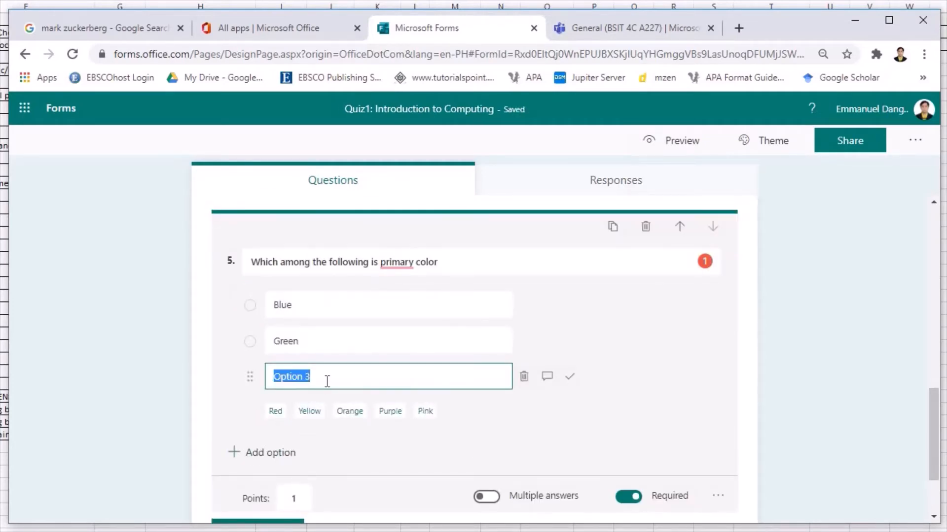
type("Yellow")
key("Return")
type("Purple")
key("Return")
type("Pink")
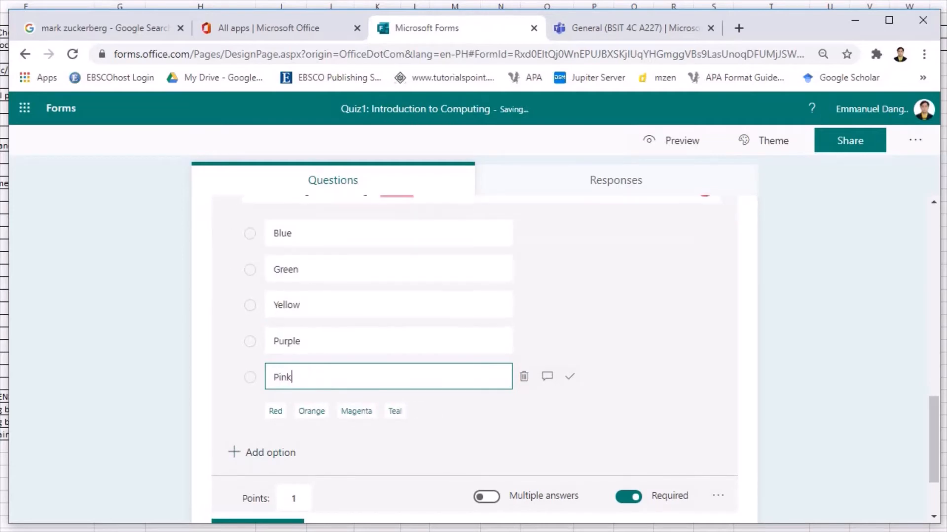
key("Return")
type("Magenta")
key("Return")
type("Lime")
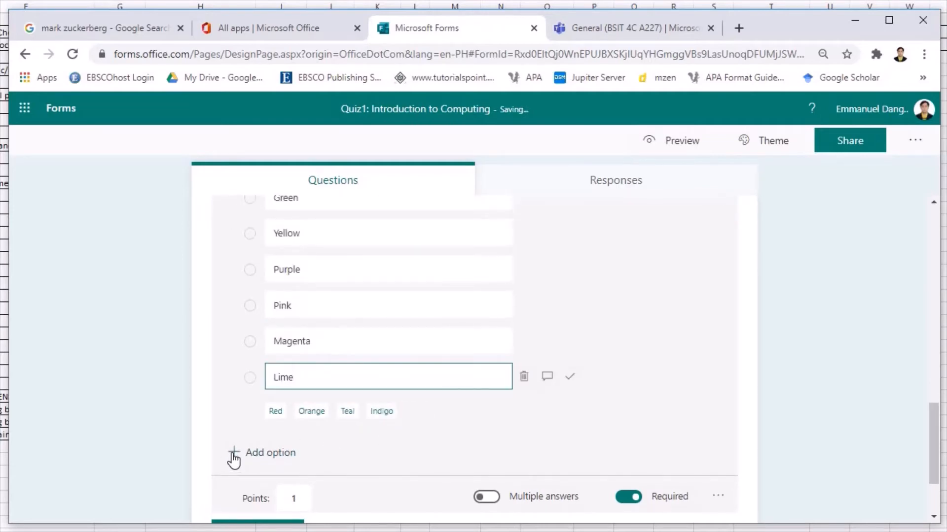
key("Return")
type("Indigo")
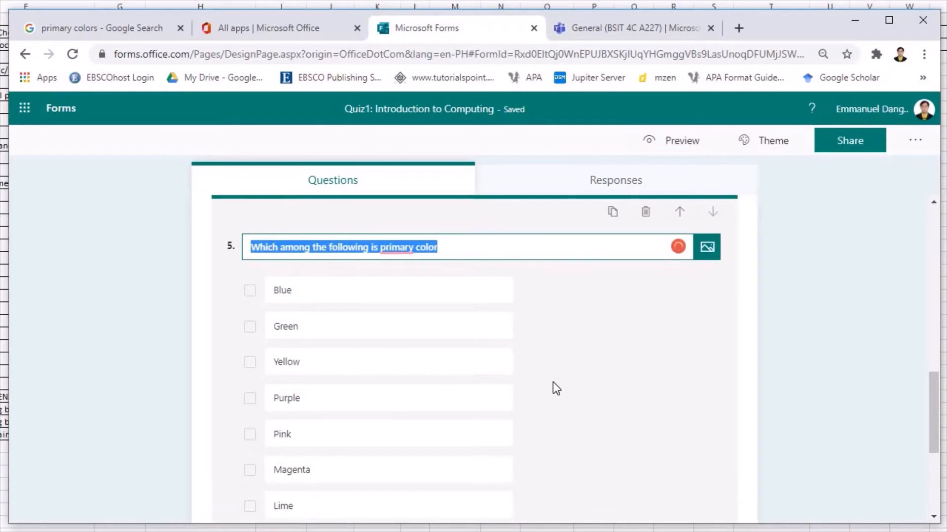
Add a question mark to the end of the primary color question's text.
left_click(439, 247)
type("?")
right_click(402, 249)
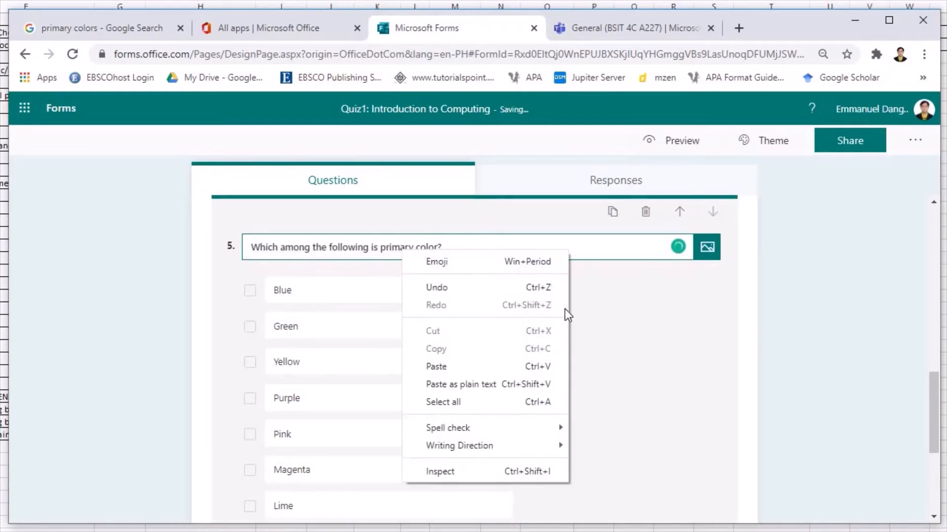
left_click(626, 326)
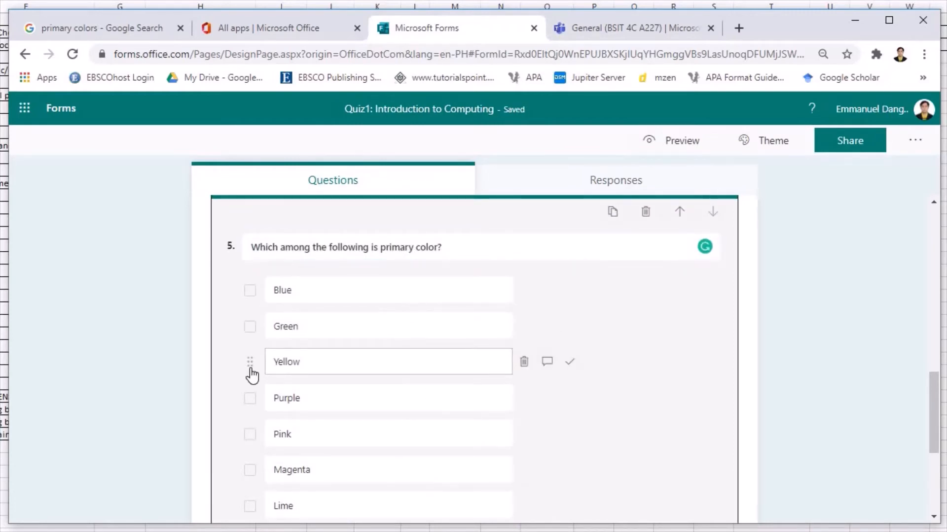
Set Yellow and Blue as the correct answers of the primary color question.
left_click(569, 362)
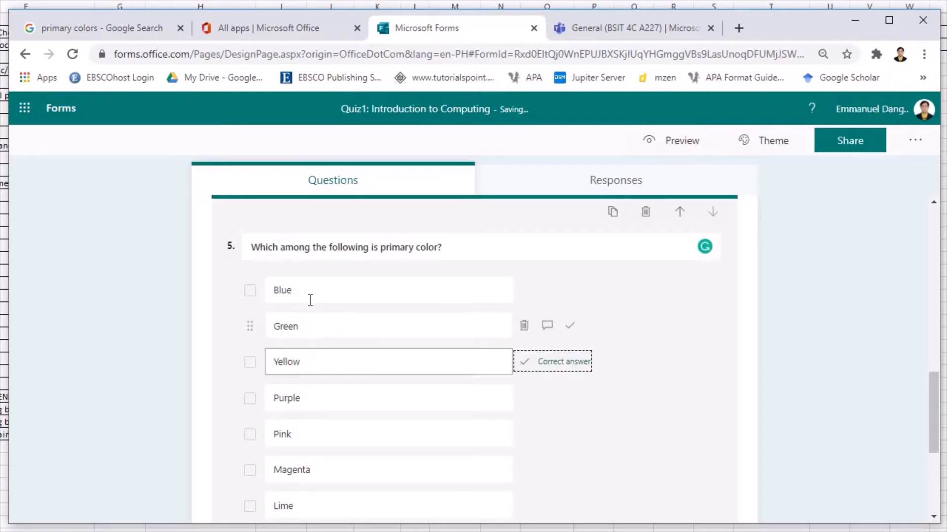
left_click(570, 290)
scroll(616, 389, "down", 4)
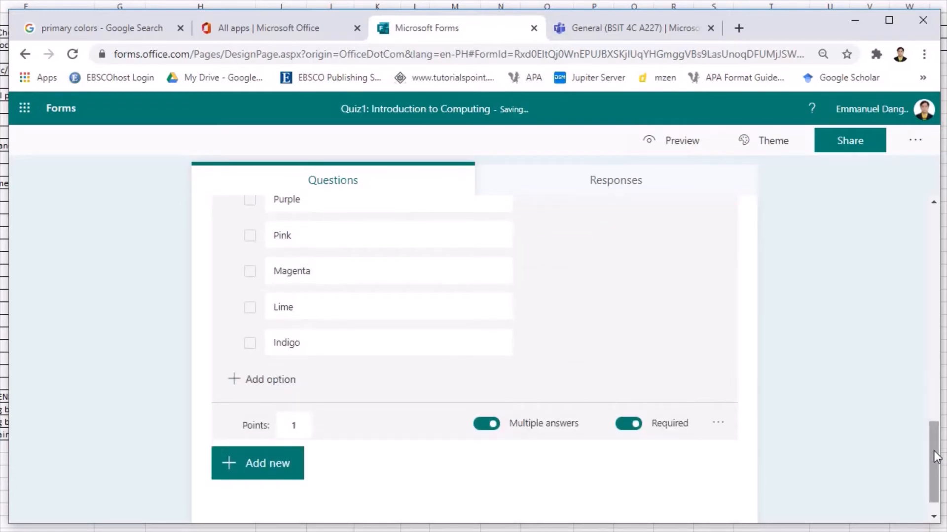
left_click_drag(934, 451, 929, 436)
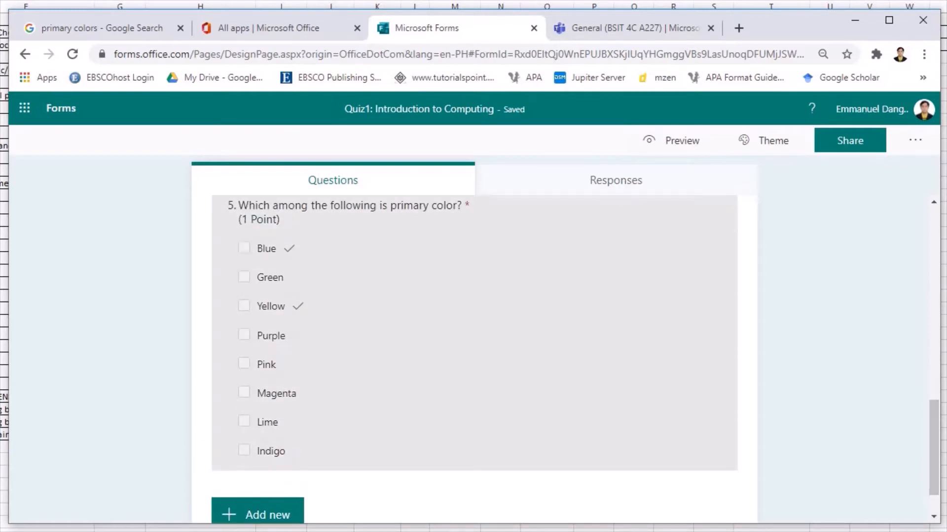
Add a text question after the primary color question reading "The device considered at the first computing machine.".
scroll(274, 473, "down", 1)
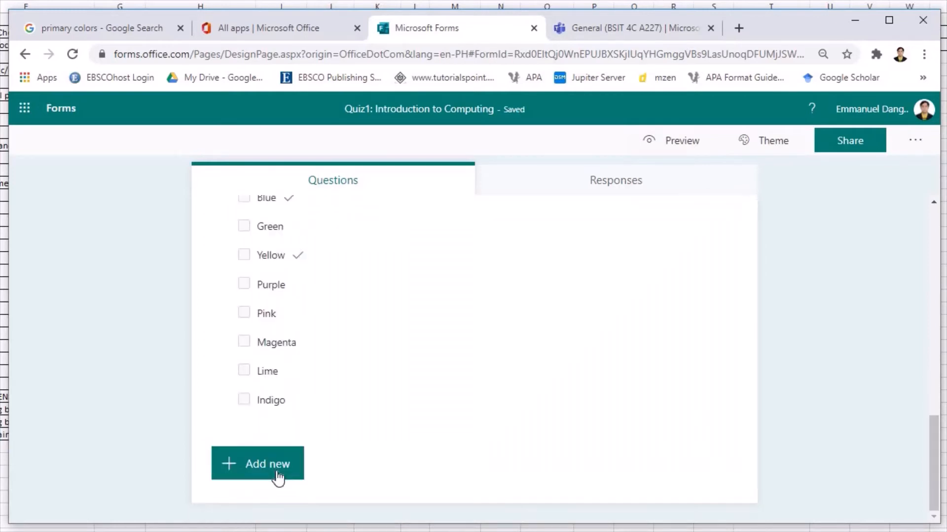
left_click(241, 465)
left_click(380, 463)
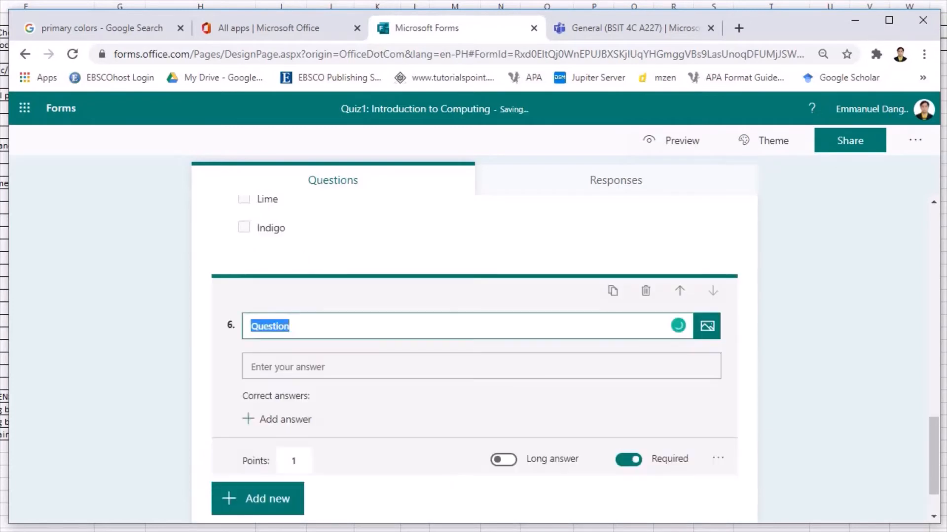
key("BackSpace")
type("what is t")
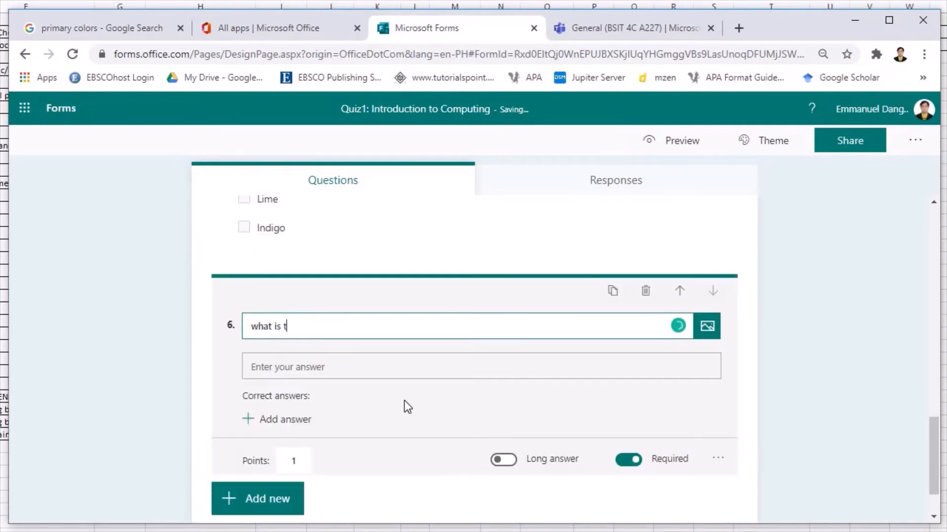
type("The de")
type("vice consi")
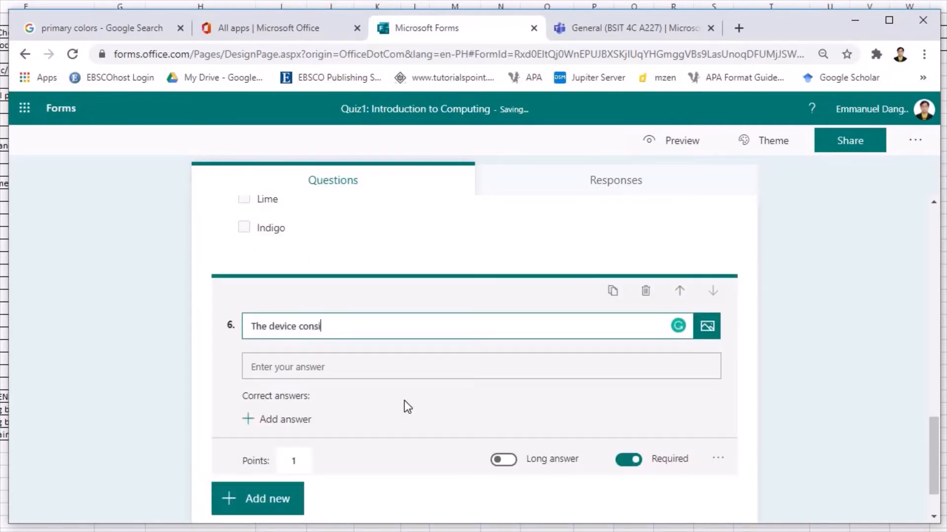
type("dered at the first")
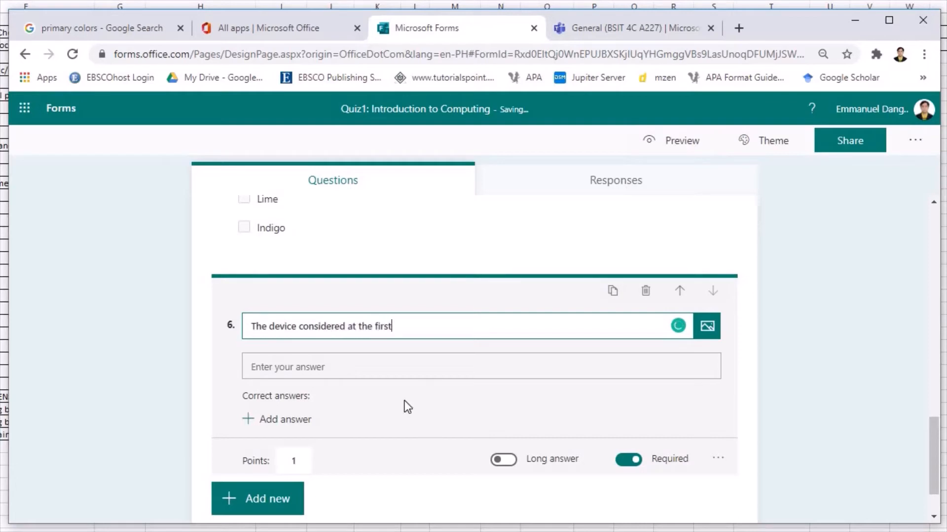
type(" computing machine.")
left_click(405, 404)
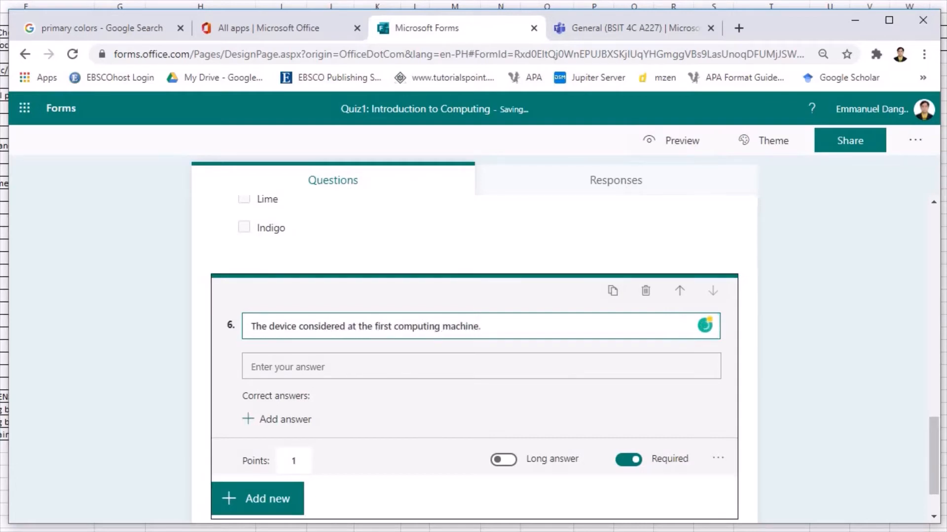
Add "abacus" as the correct answer to the computing machine question.
left_click(285, 420)
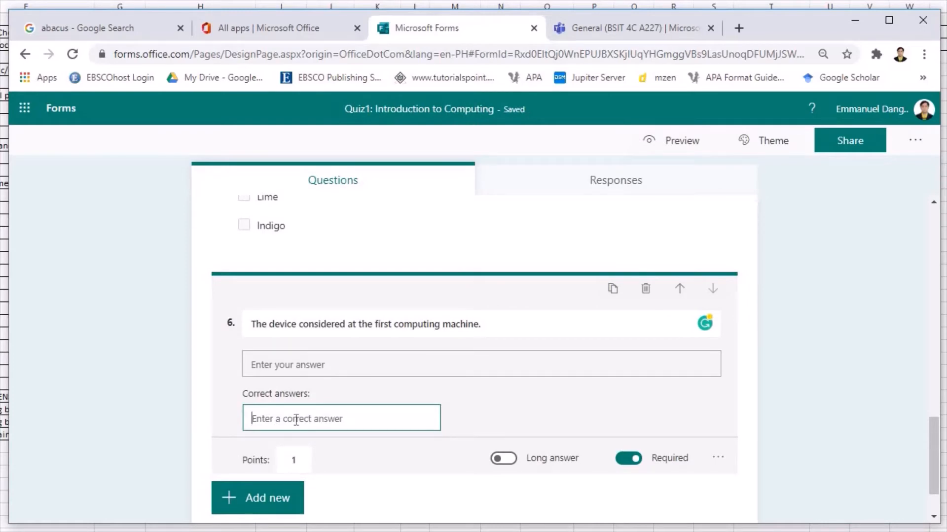
type("abacus")
left_click(328, 436)
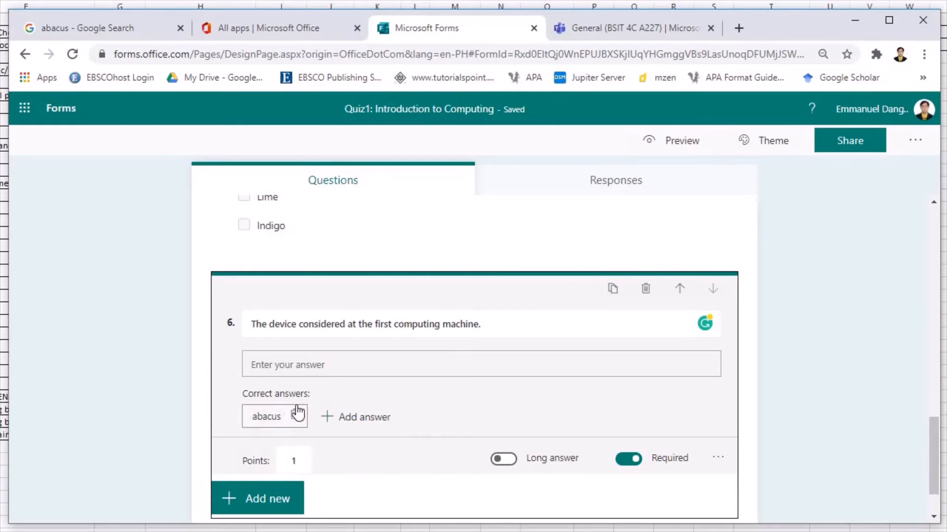
left_click(445, 477)
Change the quiz title to "Quiz1: Random Questions".
scroll(418, 389, "up", 12)
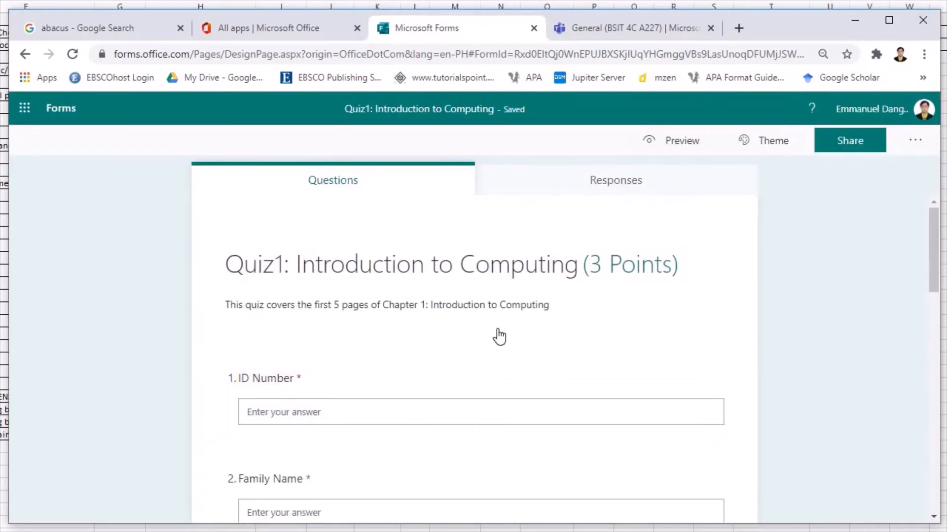
left_click(447, 274)
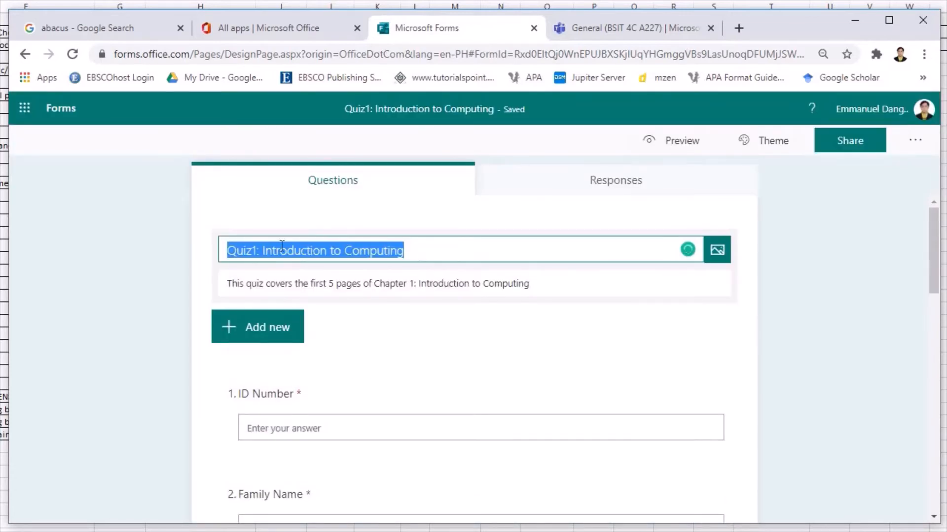
left_click(261, 251)
left_click_drag(264, 251, 526, 254)
key("BackSpace")
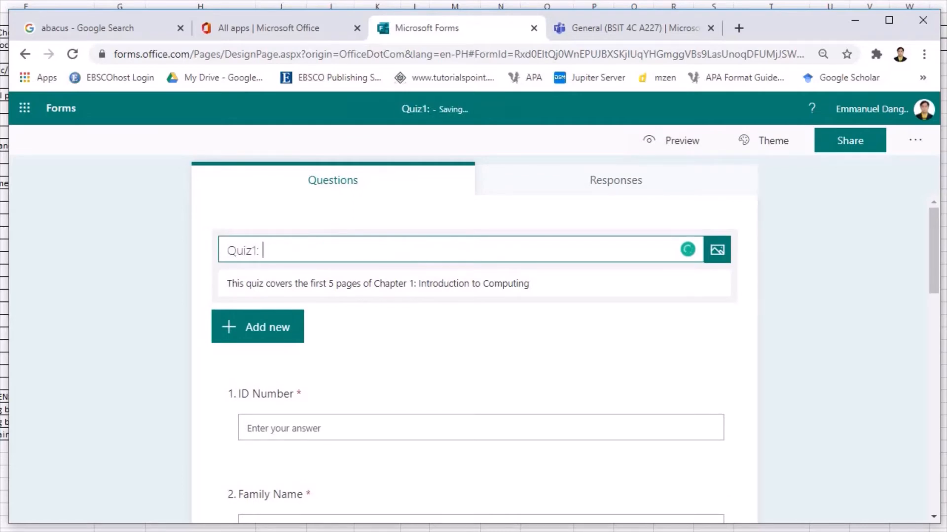
type("Random Questions")
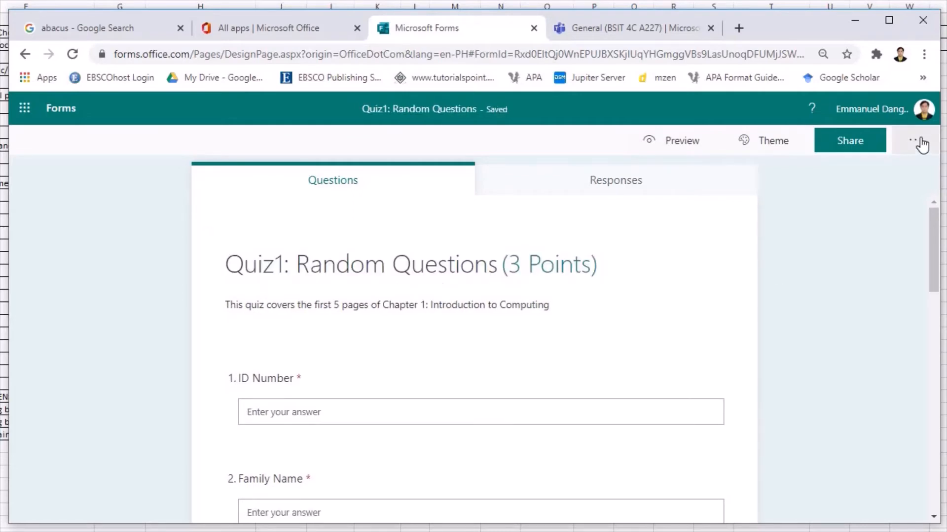
Turn off showing results automatically in the quiz settings.
left_click(918, 143)
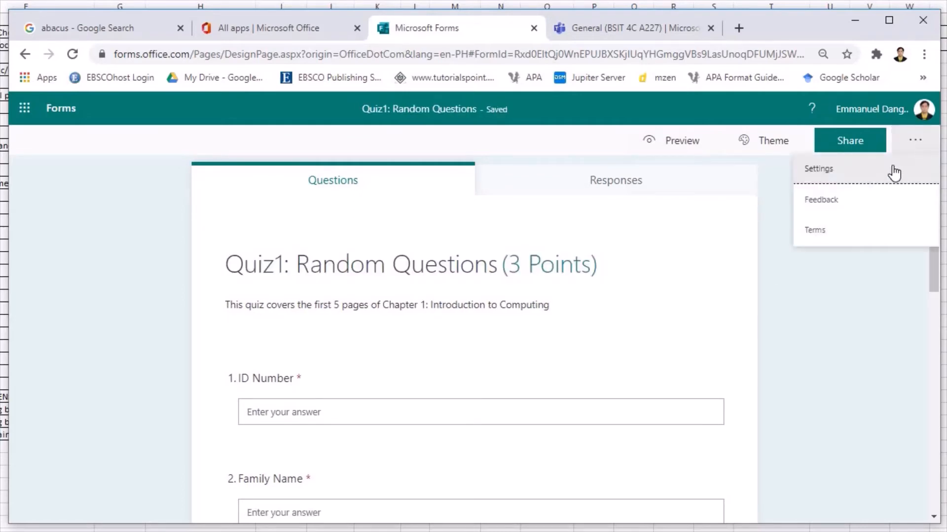
left_click(812, 169)
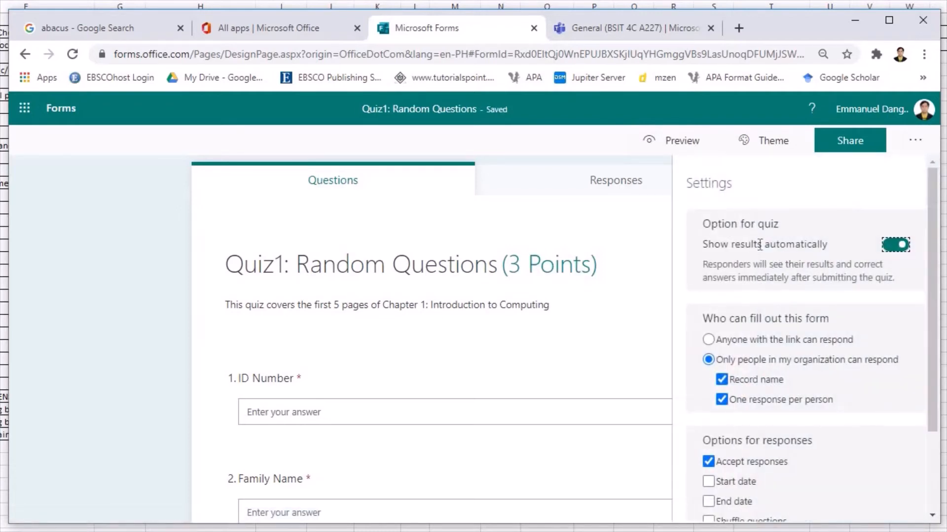
left_click(897, 245)
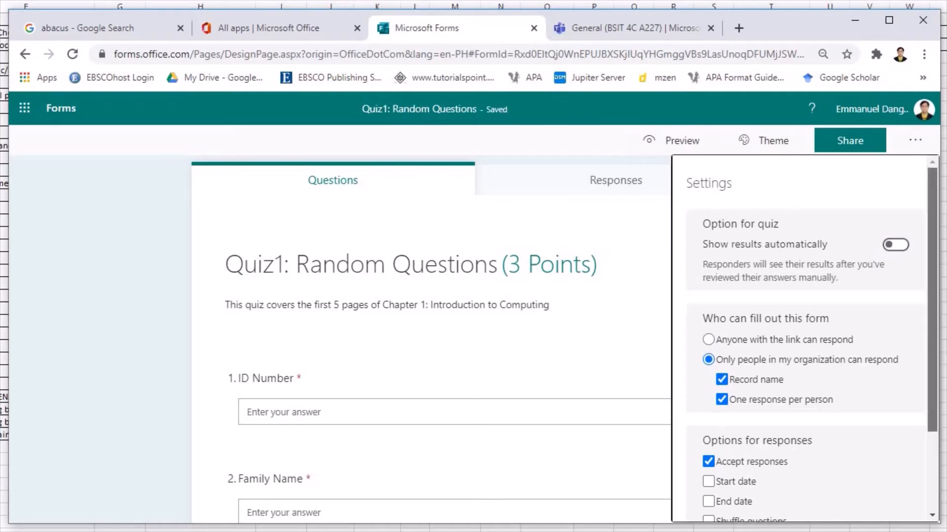
Turn on question shuffling in the quiz settings and lock questions 1 to 3 so the student identification fields stay in place.
scroll(933, 271, "down", 1)
scroll(933, 271, "down", 2)
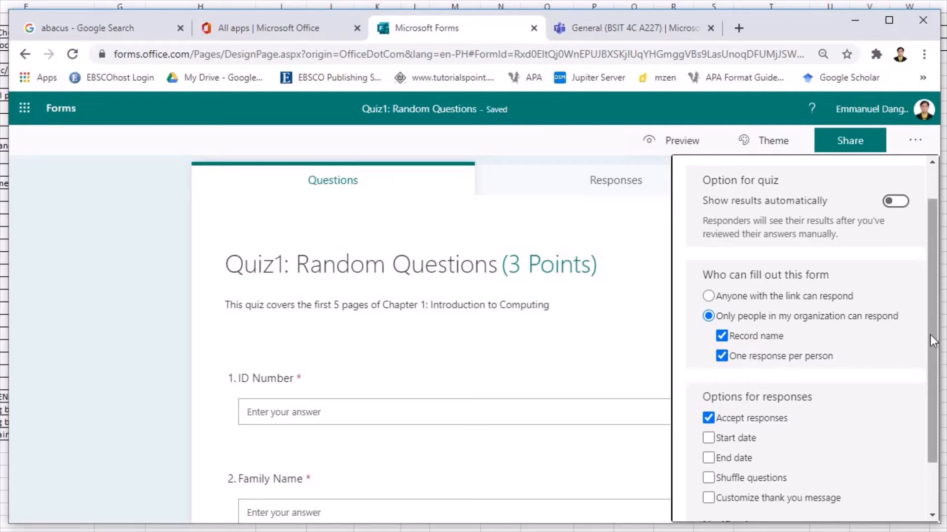
scroll(933, 343, "down", 2)
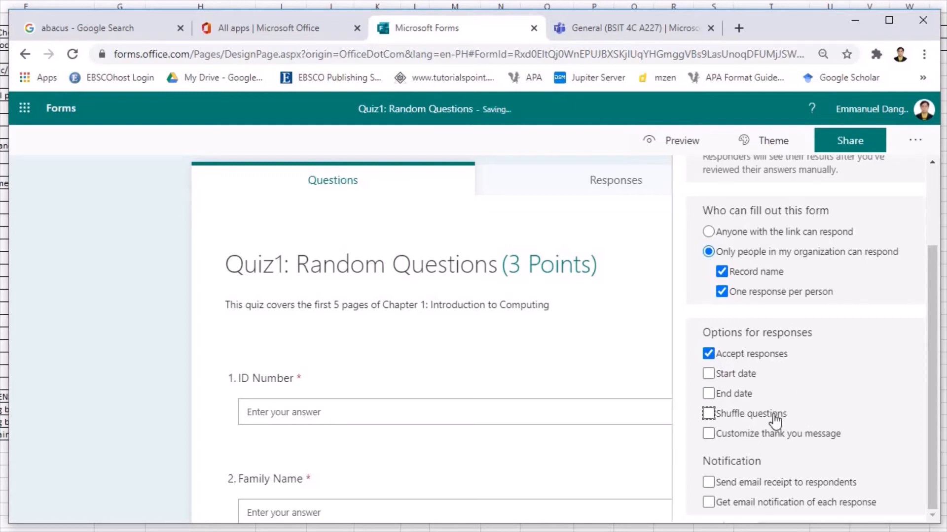
left_click(709, 413)
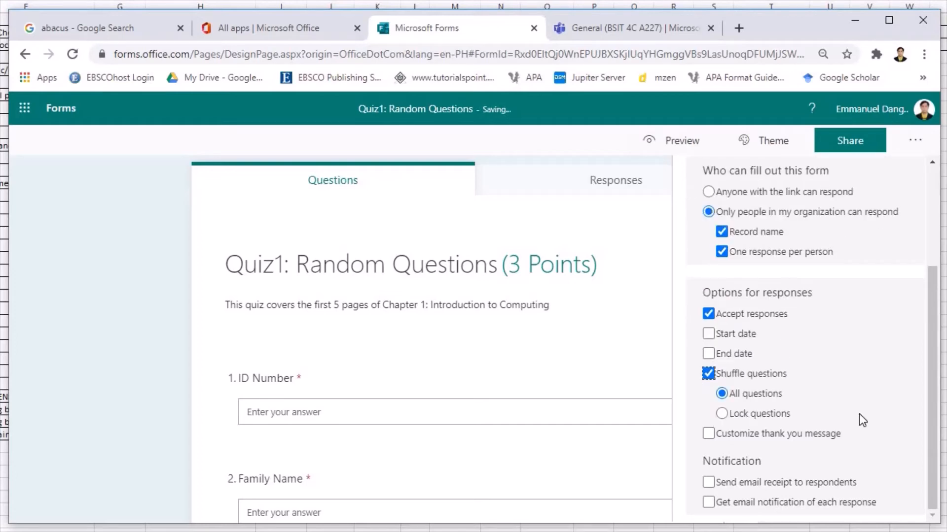
left_click(721, 413)
scroll(931, 414, "down", 1)
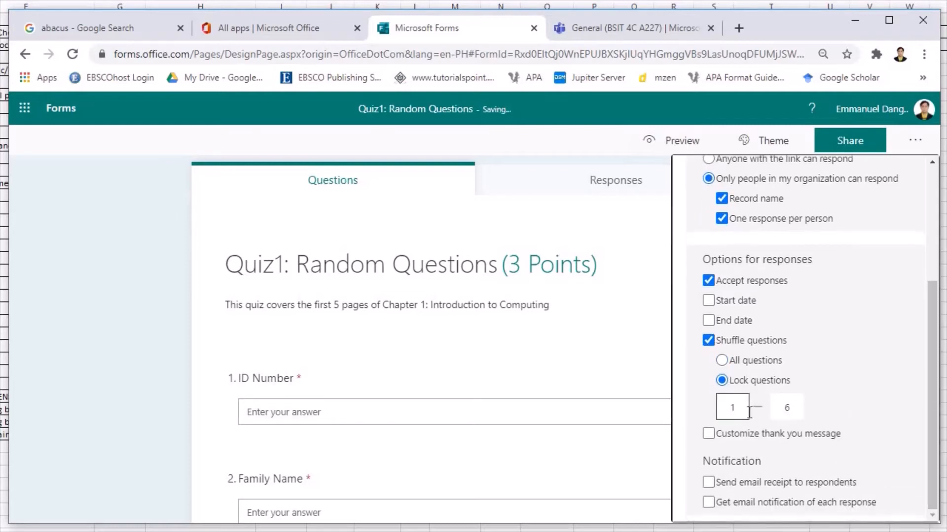
double_click(784, 408)
type("3")
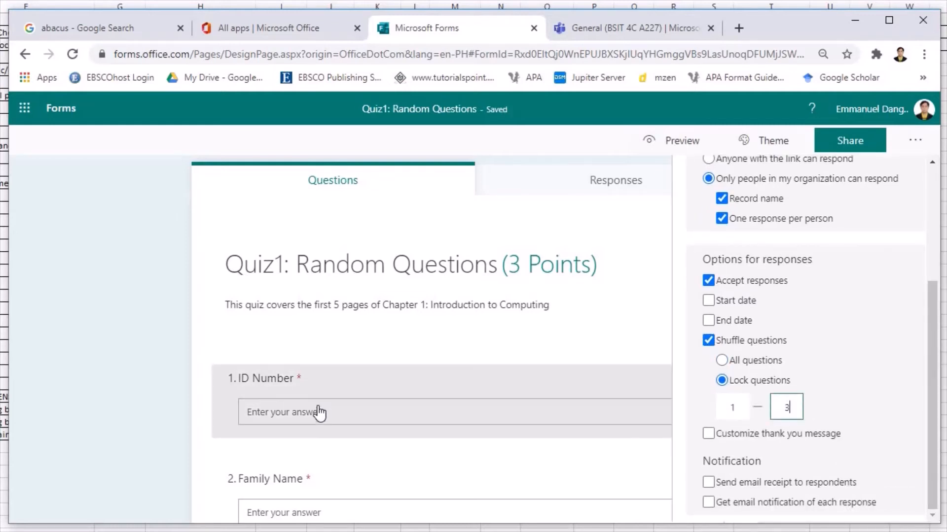
scroll(316, 414, "down", 4)
scroll(306, 461, "up", 4)
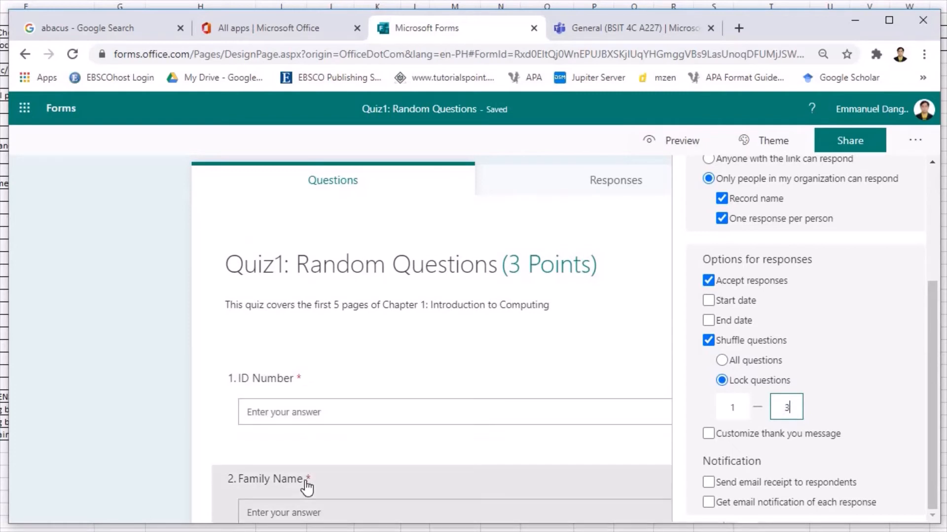
scroll(304, 458, "down", 4)
scroll(332, 402, "down", 4)
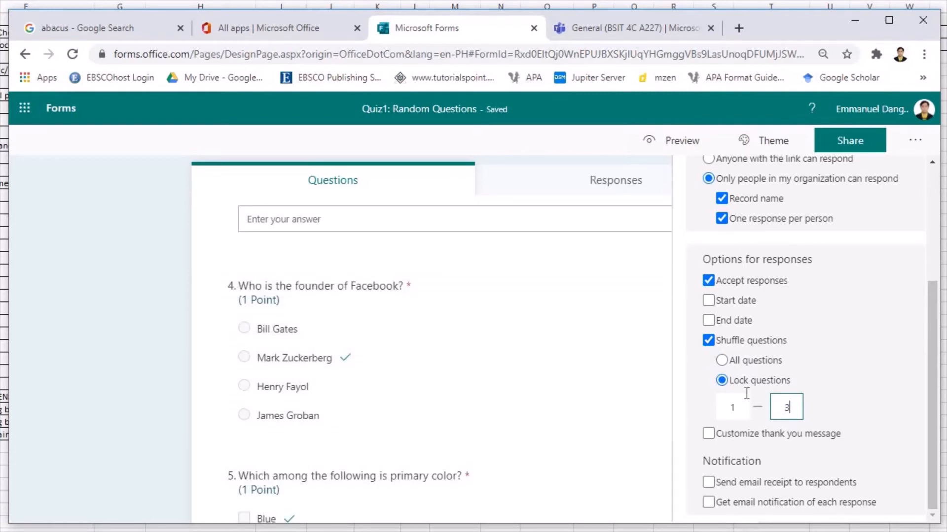
left_click(915, 408)
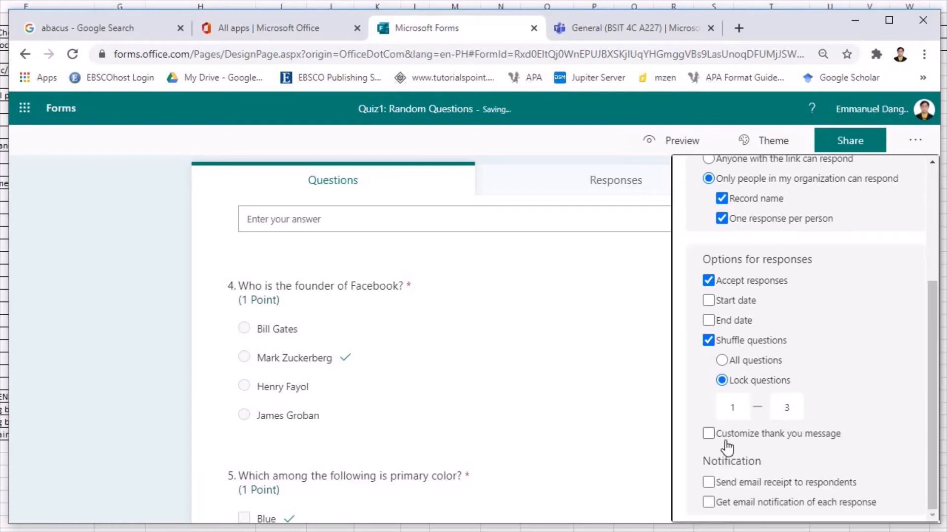
Customize the thank you message to read "Thanks...." and enable sending email receipts to respondents.
left_click(708, 434)
triple_click(862, 461)
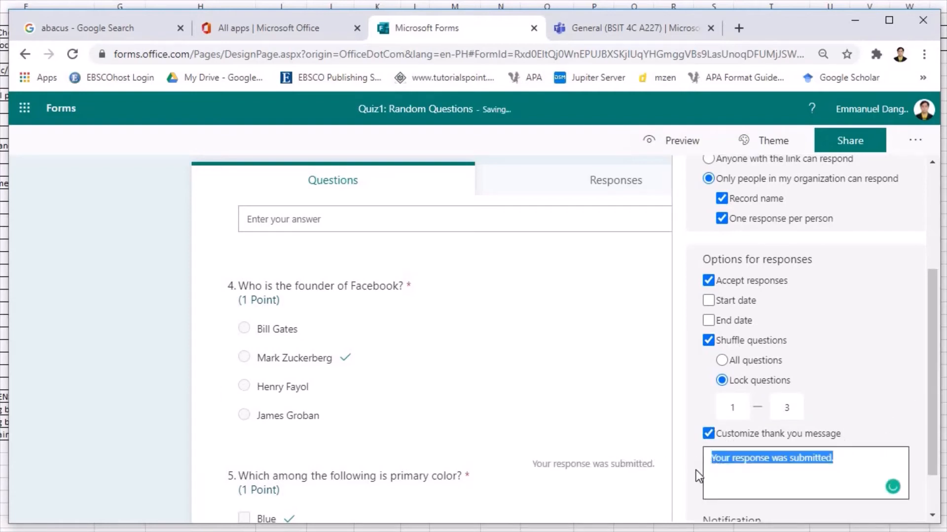
type("Thanks....")
scroll(862, 478, "down", 1)
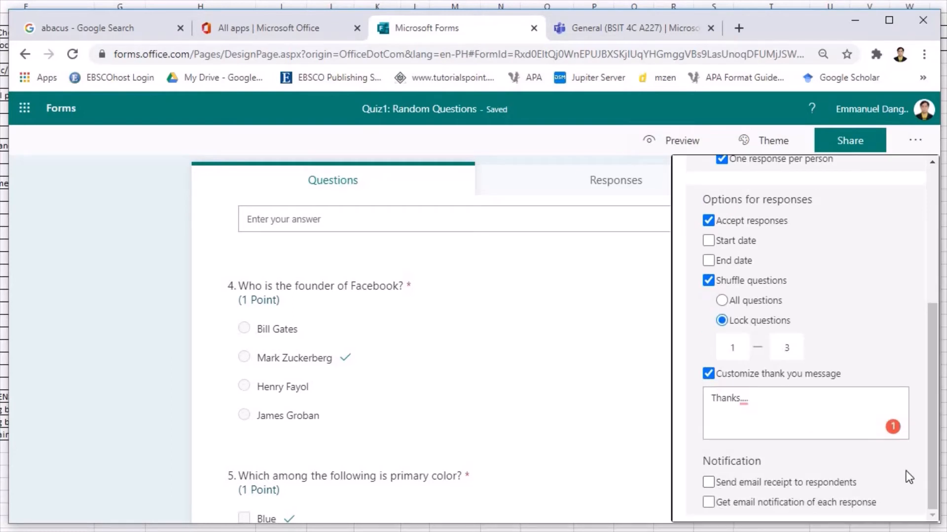
left_click(759, 484)
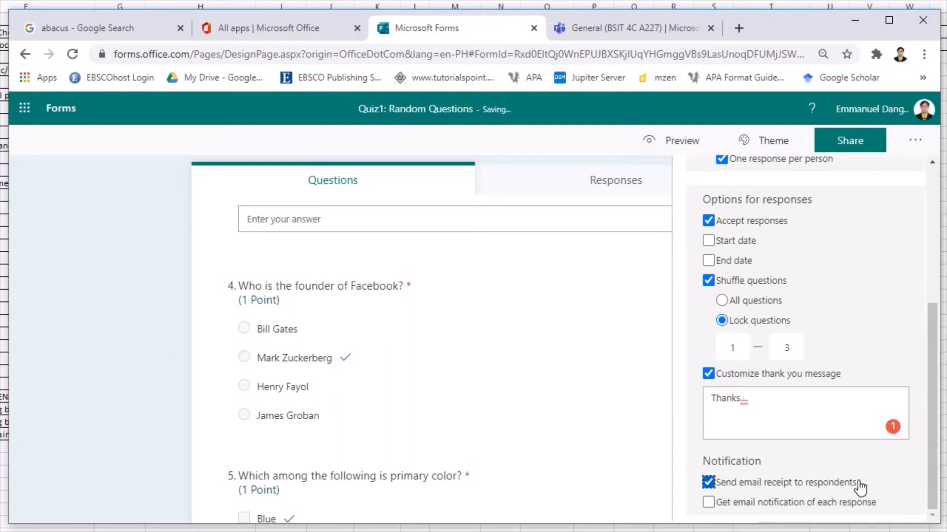
left_click_drag(933, 456, 931, 475)
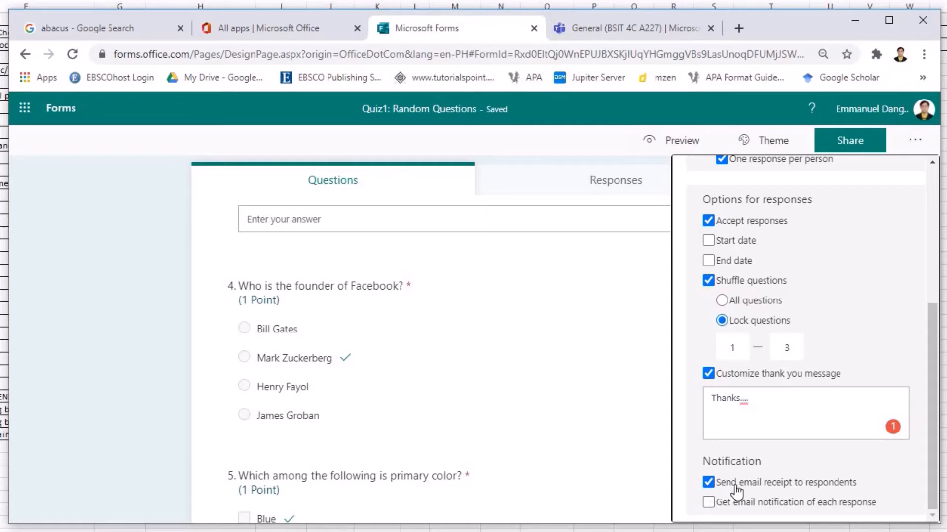
Return to the forms overview, and switch to Microsoft Teams to open the BSIT 4C A227 class's assignments.
left_click(61, 111)
scroll(89, 173, "down", 1)
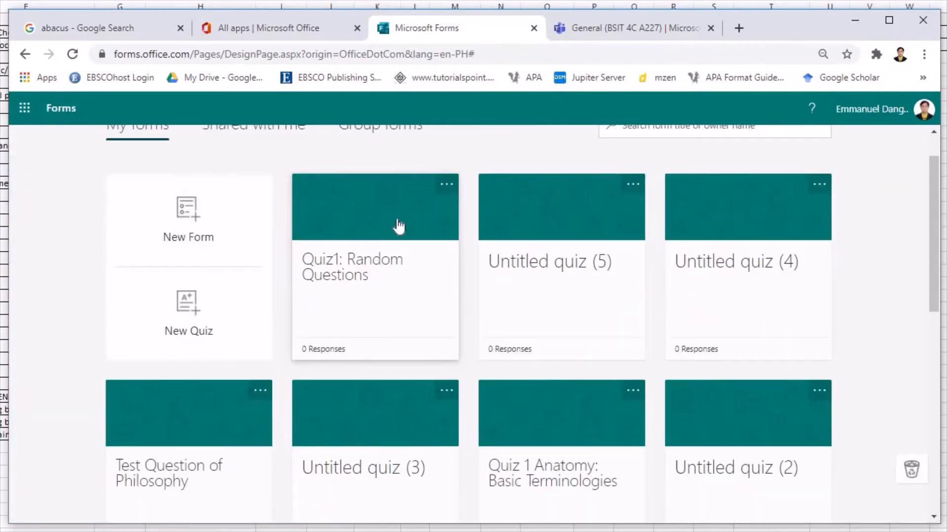
left_click(614, 36)
scroll(264, 299, "down", 3)
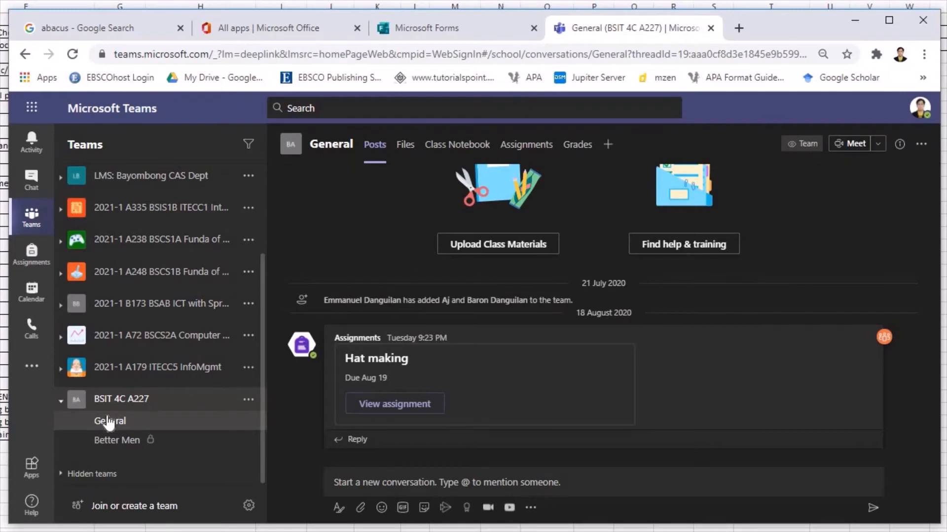
left_click(541, 144)
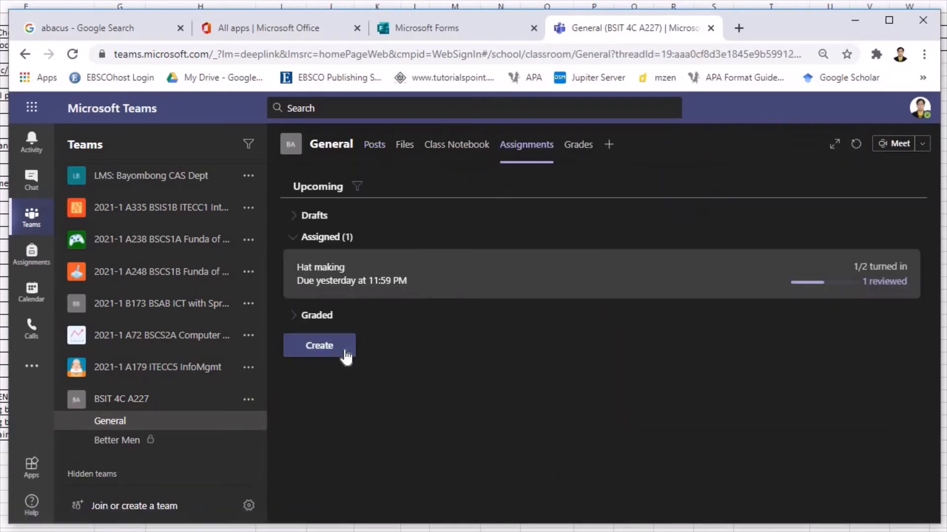
Create a quiz assignment in the class from the existing "Quiz1: Random Questions" form.
left_click(329, 347)
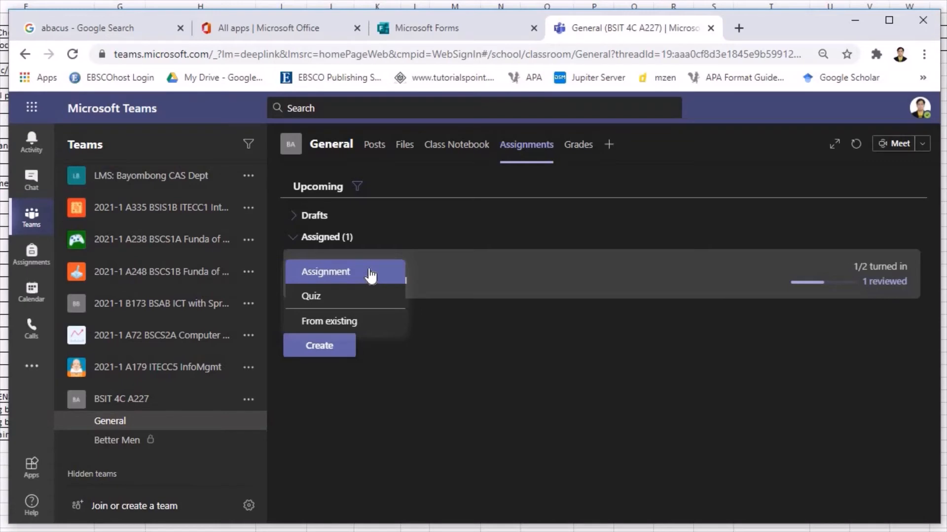
left_click(318, 298)
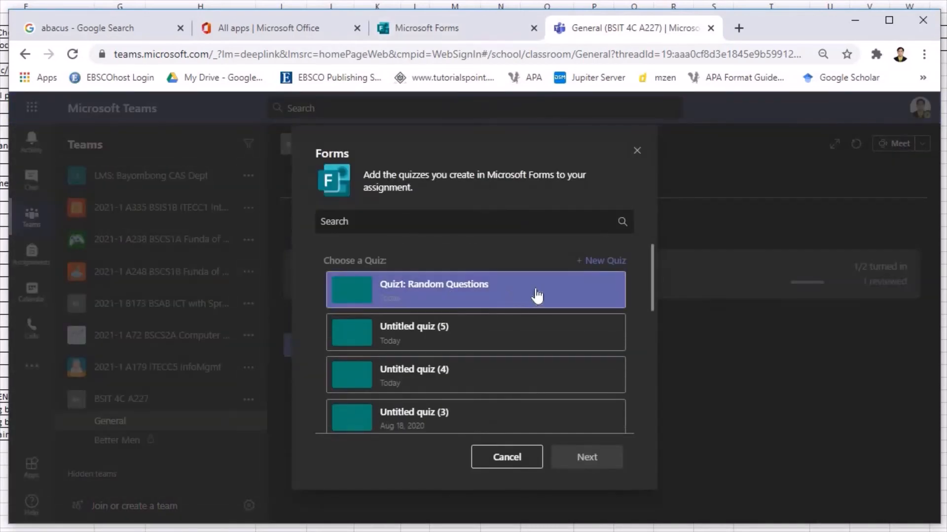
scroll(491, 313, "down", 5)
scroll(491, 313, "up", 5)
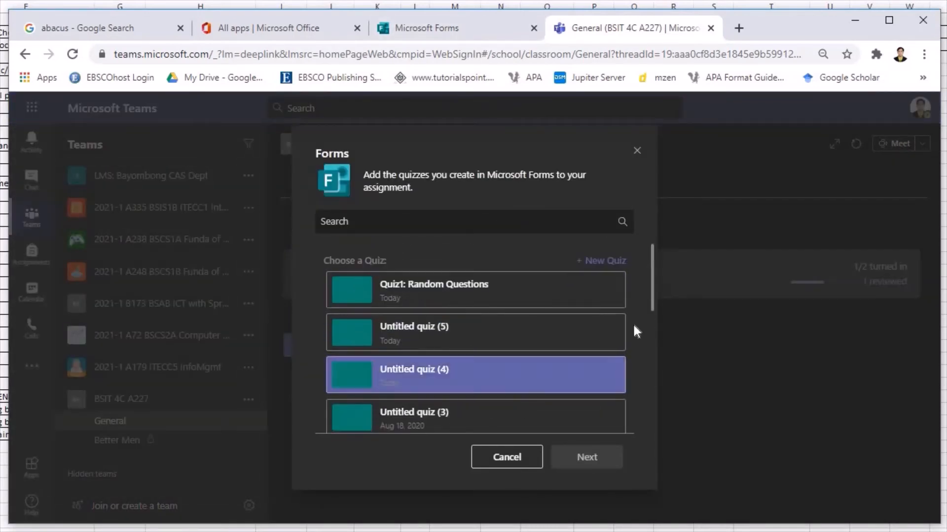
left_click_drag(653, 280, 651, 237)
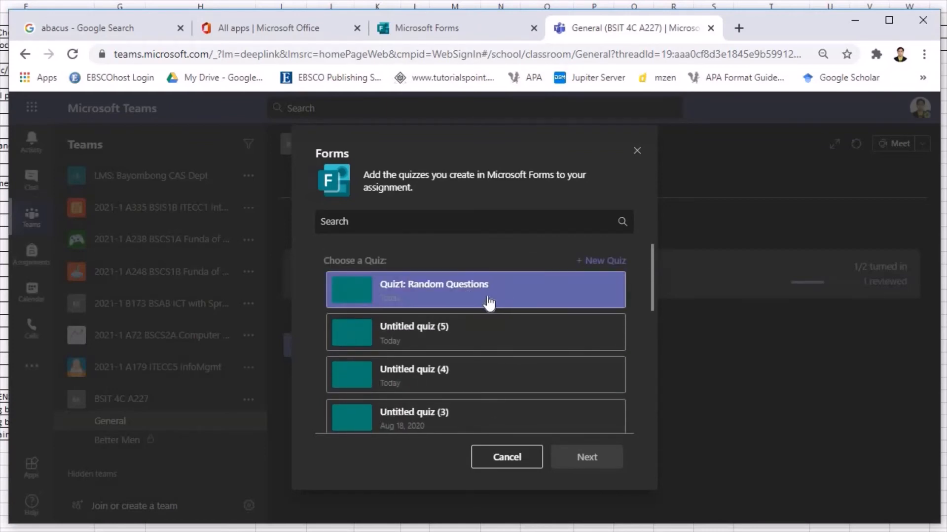
left_click(498, 296)
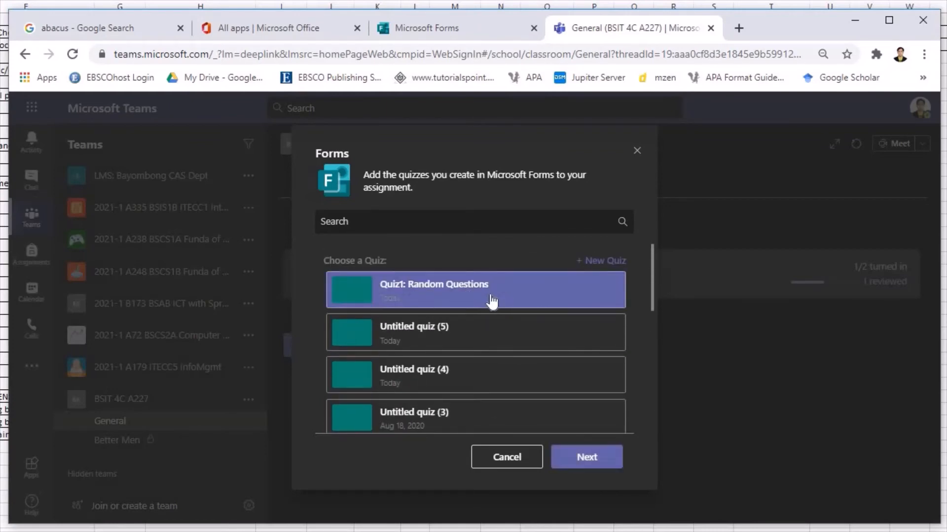
left_click(586, 459)
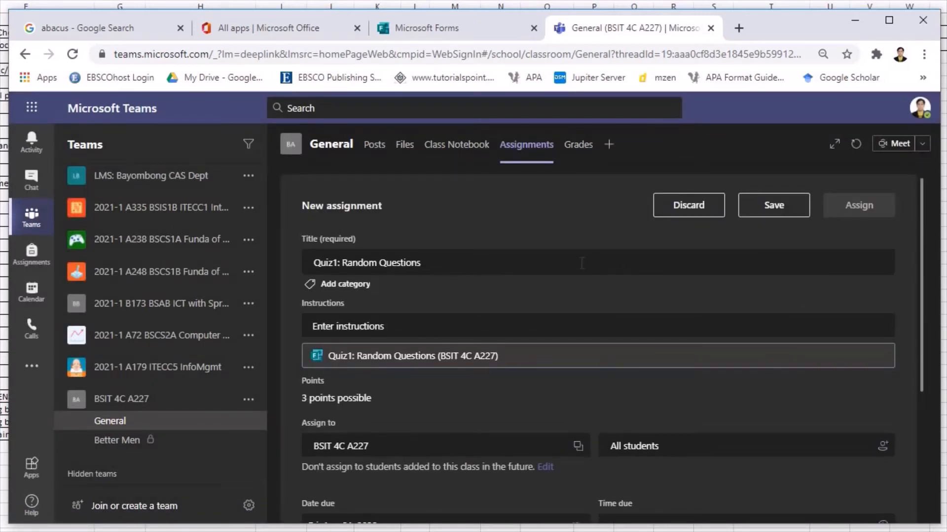
Enter the assignment instructions "Please answer as fast as you can.".
left_click(410, 328)
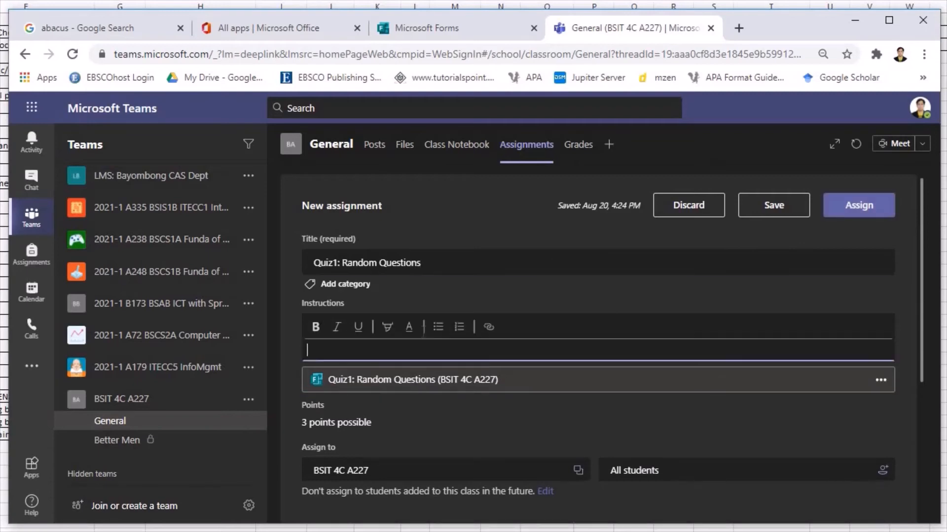
type("Please answer as fa")
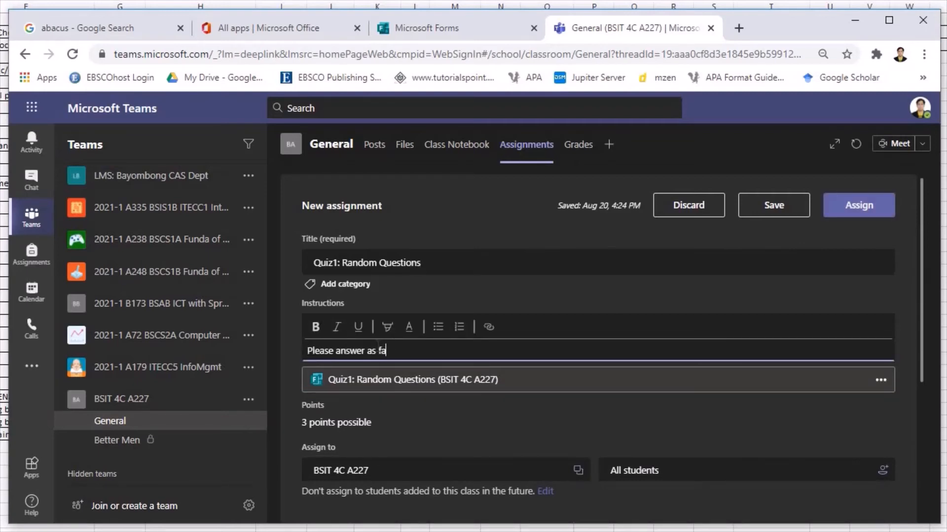
type("st as you can.")
Review the assignment timeline's post, due and close date options and accept them as they are.
scroll(357, 430, "down", 4)
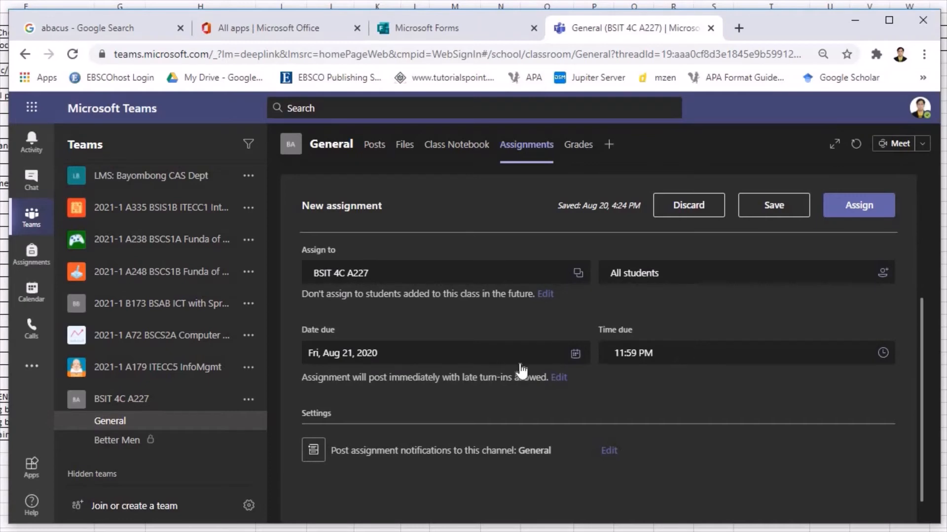
left_click(559, 379)
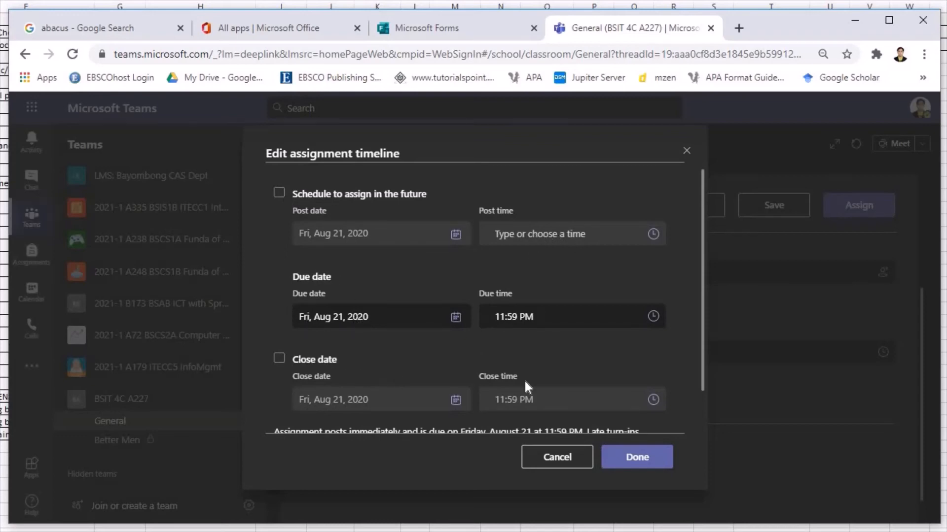
scroll(525, 379, "down", 1)
left_click(643, 455)
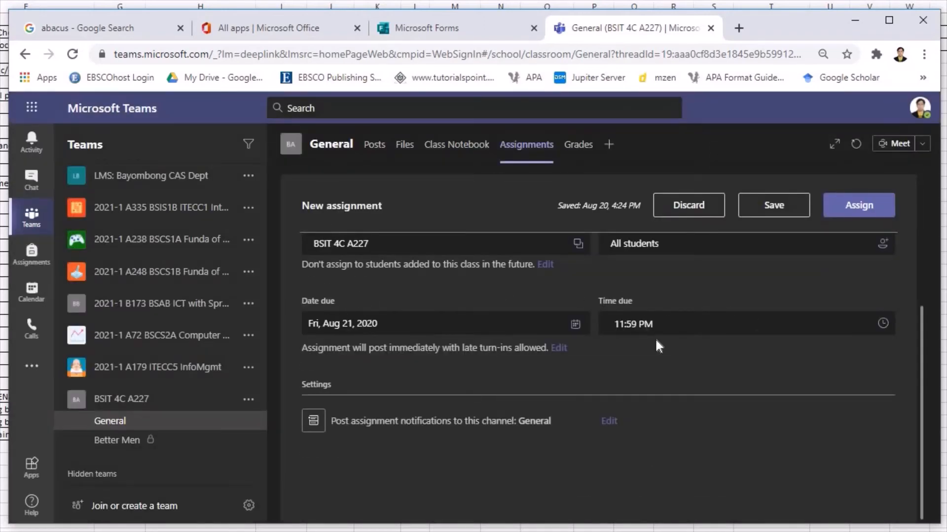
Assign the "Quiz1: Random Questions" quiz to all students of the BSIT 4C A227 class.
scroll(654, 339, "up", 4)
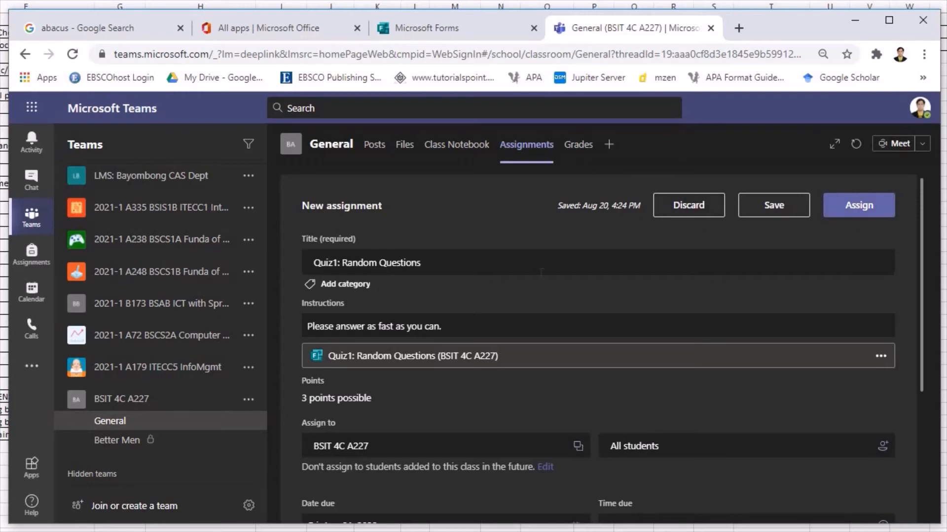
left_click(778, 219)
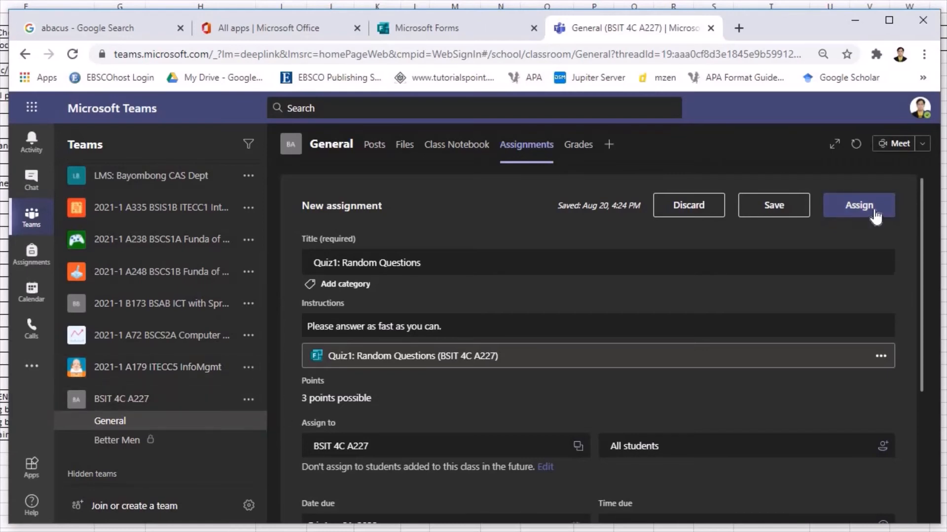
left_click(859, 206)
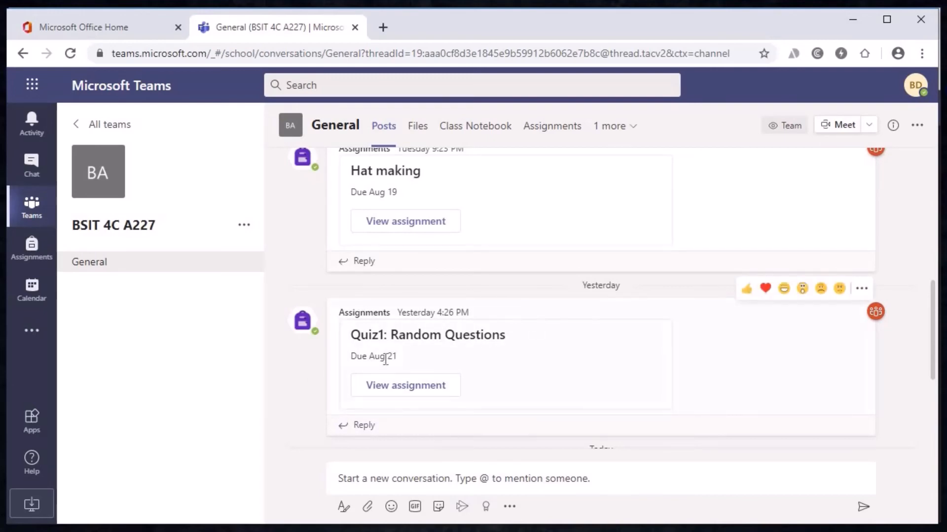
In the student account, open the Quiz1 form from the class's assignment post and begin filling in the student identification.
left_click(398, 387)
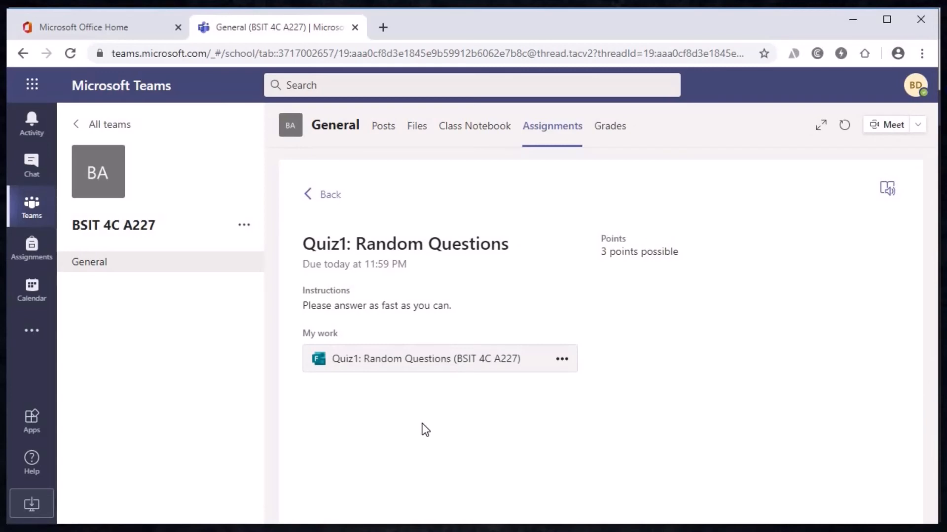
left_click(434, 365)
type("50")
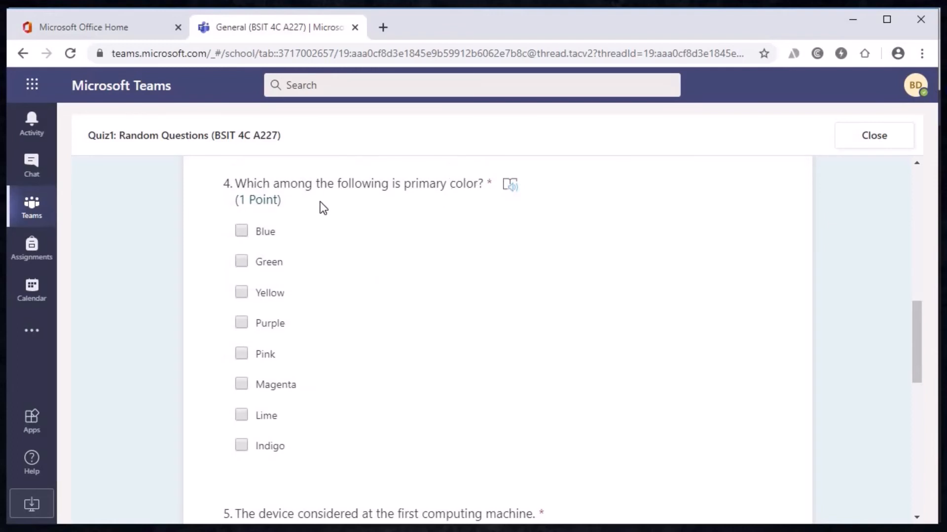
Choose Blue and Magenta as answers to the primary color question.
left_click(242, 231)
left_click(242, 384)
scroll(345, 353, "down", 4)
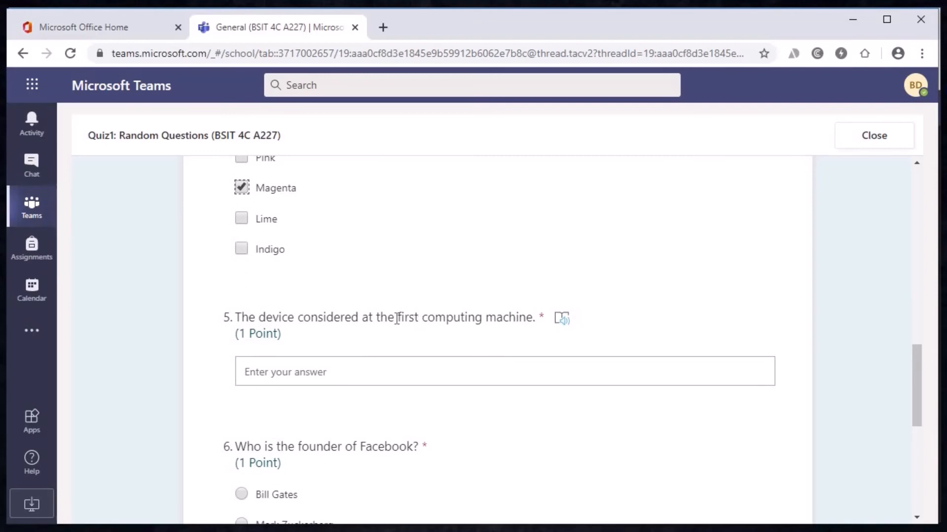
Answer the computing machine question with "abacuS" and choose Mark Zuckerberg as the founder of Facebook.
left_click(336, 373)
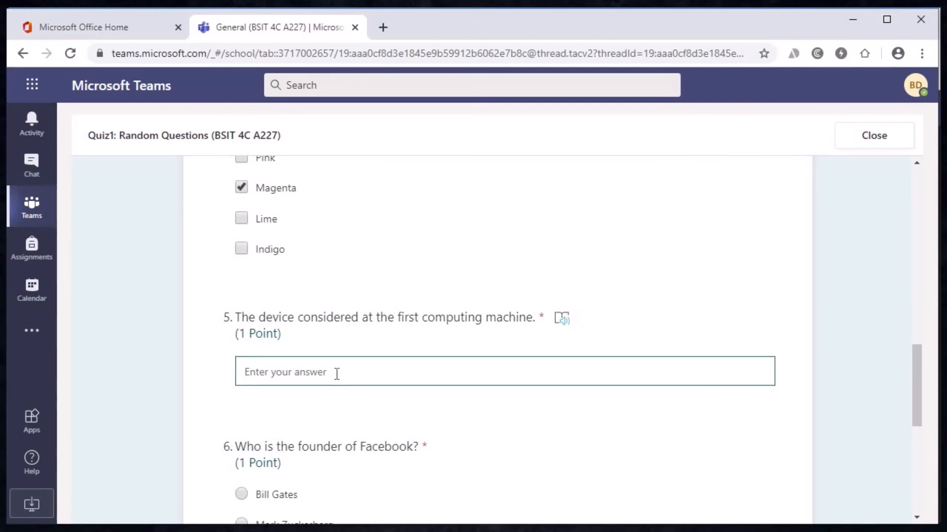
type("abacuS")
scroll(220, 411, "down", 4)
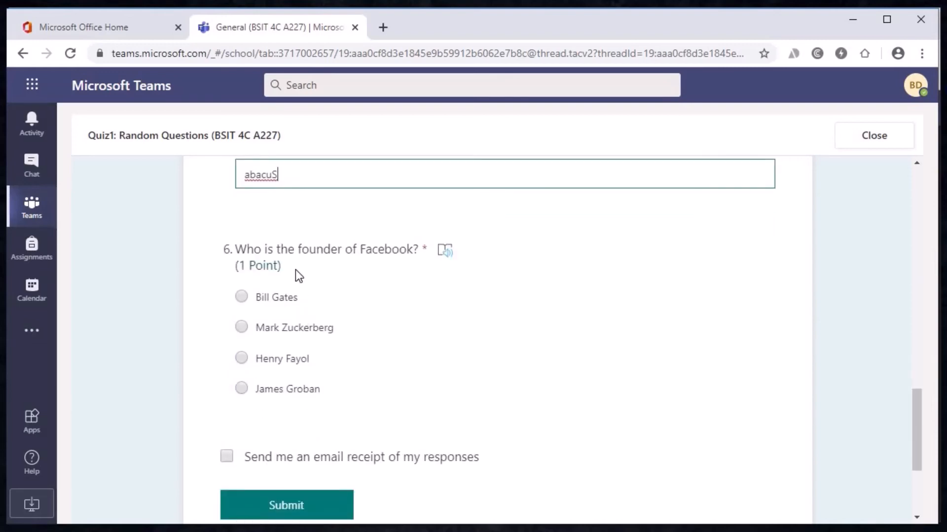
left_click(243, 329)
scroll(372, 376, "down", 4)
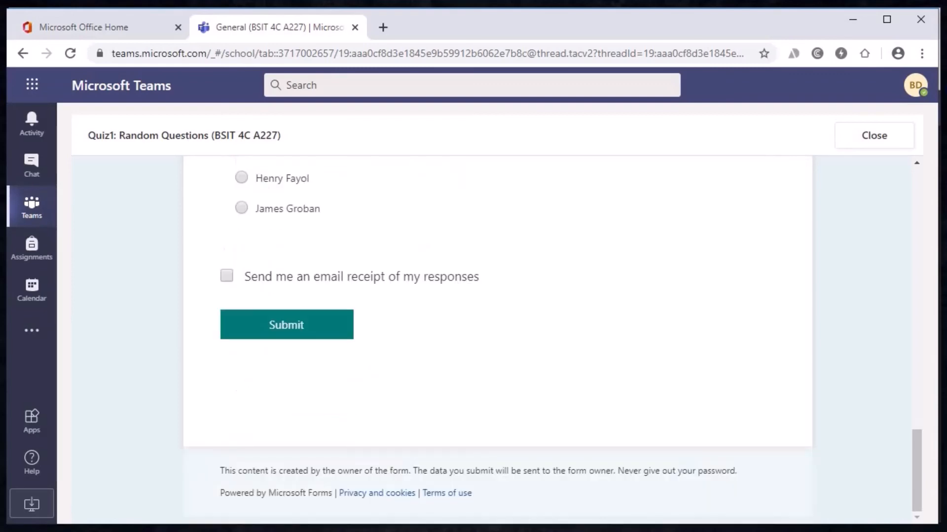
Request an email receipt, submit the Quiz1 answers, close the form, and check the assignment's turned-in date and time.
left_click(226, 276)
left_click(302, 331)
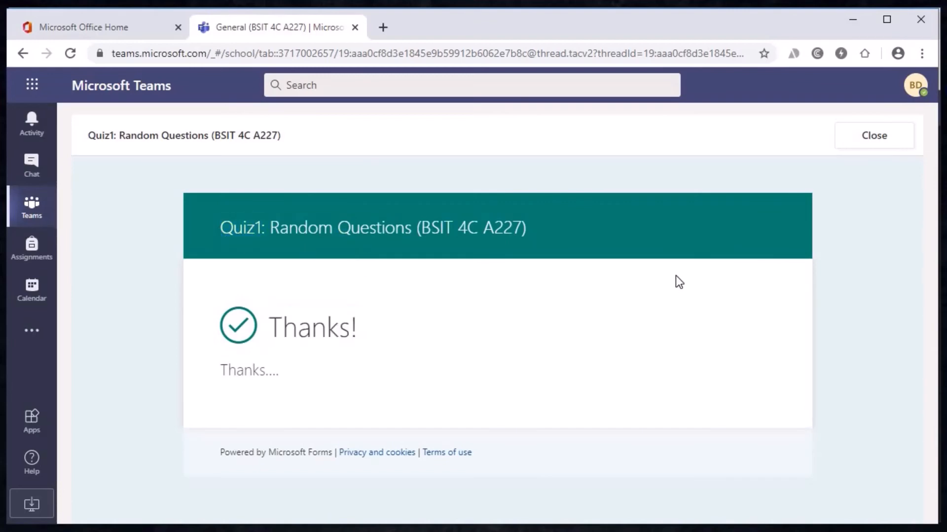
left_click(875, 136)
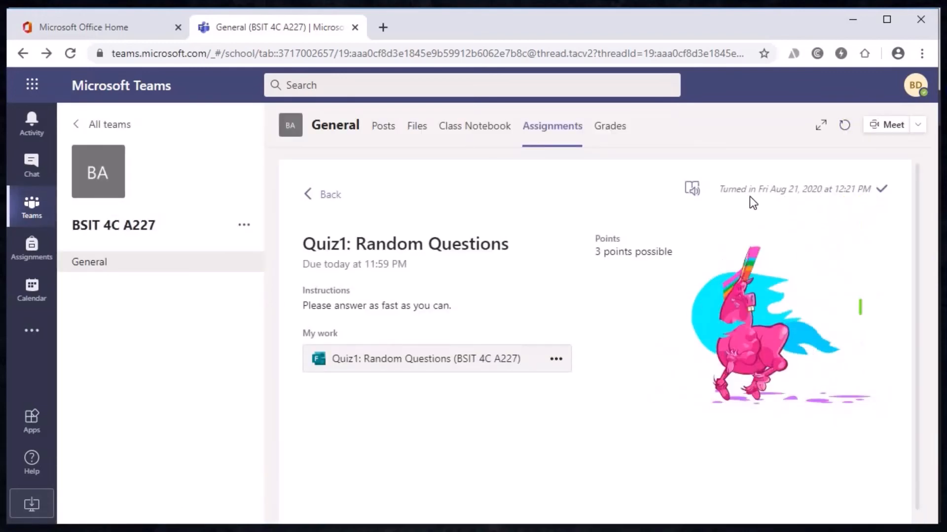
left_click_drag(720, 190, 871, 189)
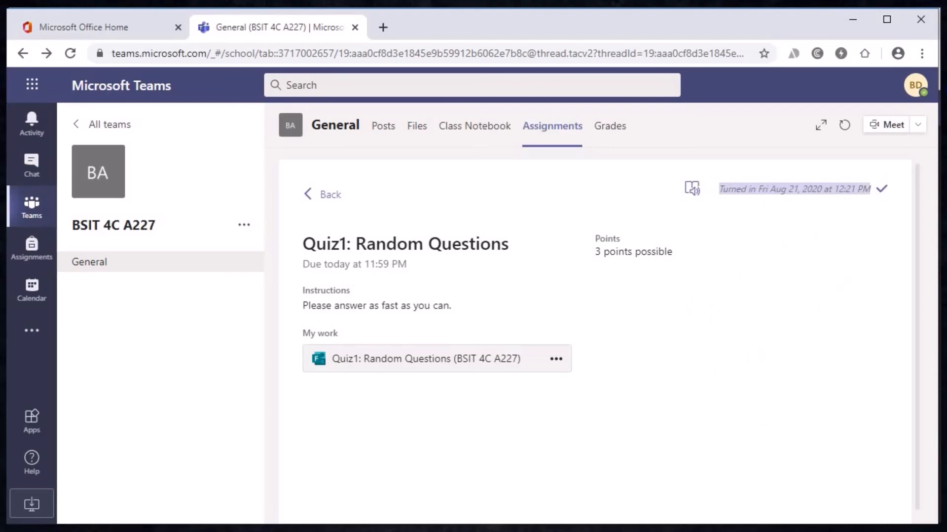
Switch to the teacher account, open the "Quiz1: Random Questions" assignment, and open the submission of the student who turned it in.
left_click(817, 531)
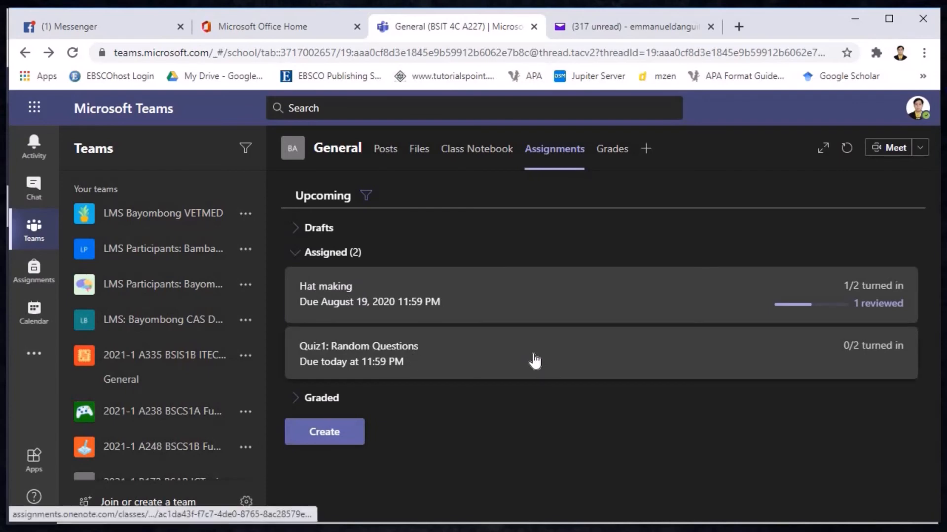
left_click(534, 360)
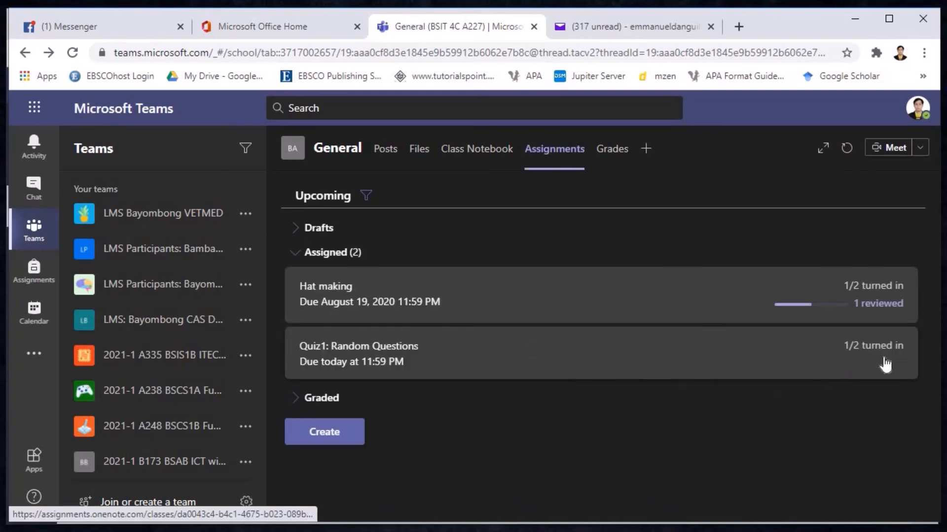
left_click(532, 364)
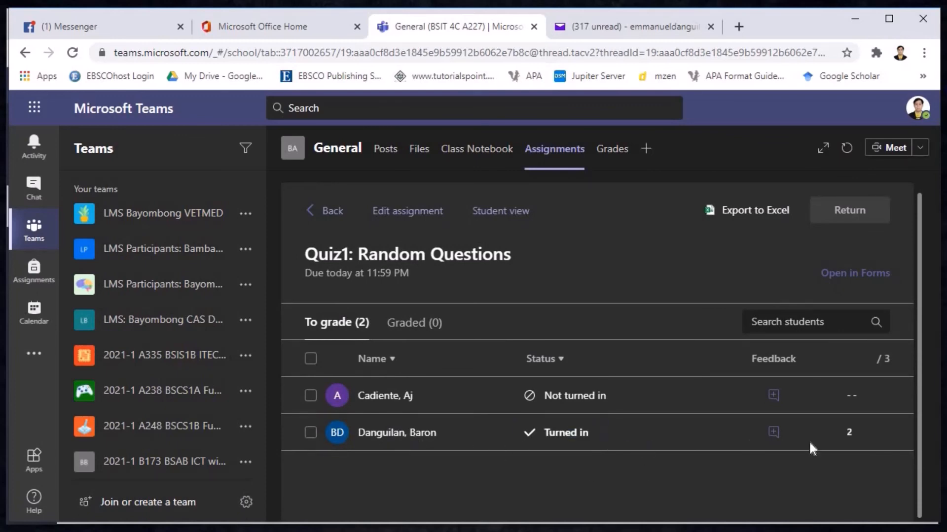
left_click(572, 439)
Review the student's identification answers and the answer to the Facebook founder question in the submission.
scroll(457, 308, "down", 3)
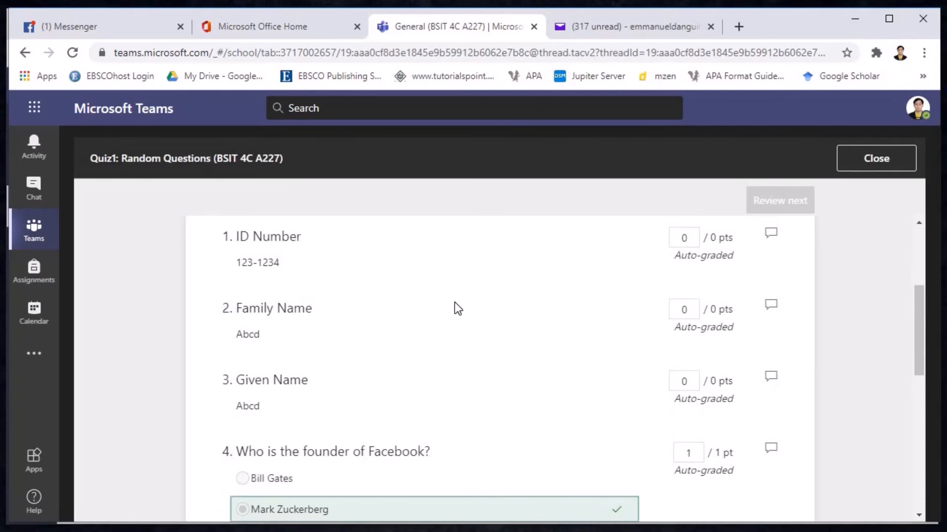
scroll(454, 303, "up", 3)
scroll(455, 302, "down", 3)
scroll(458, 307, "down", 4)
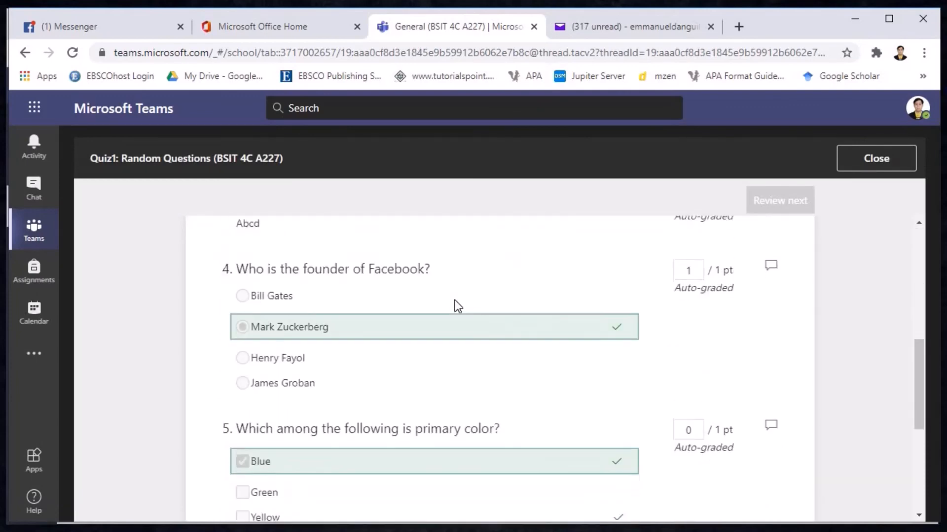
scroll(275, 416, "up", 4)
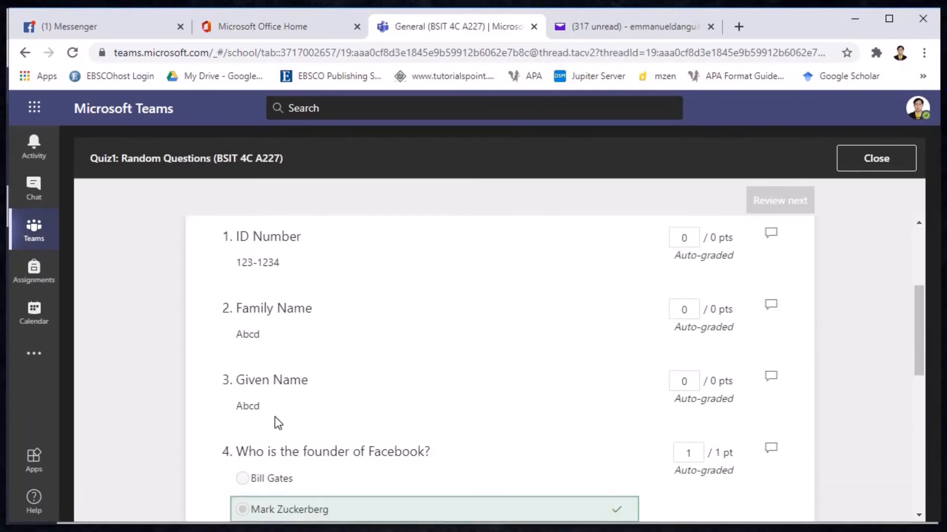
scroll(243, 415, "down", 4)
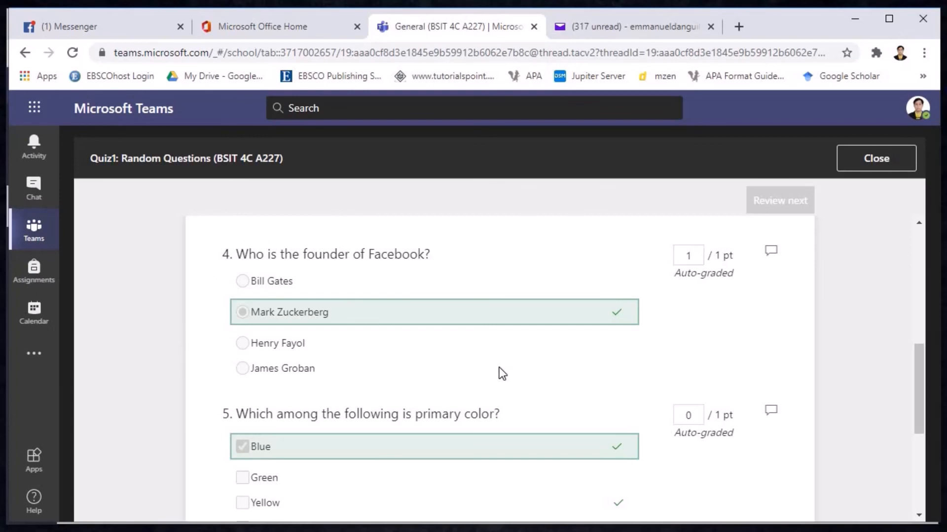
Examine the answers and points for the primary color and computing machine questions, and return to the assignment's grading list.
scroll(499, 368, "down", 4)
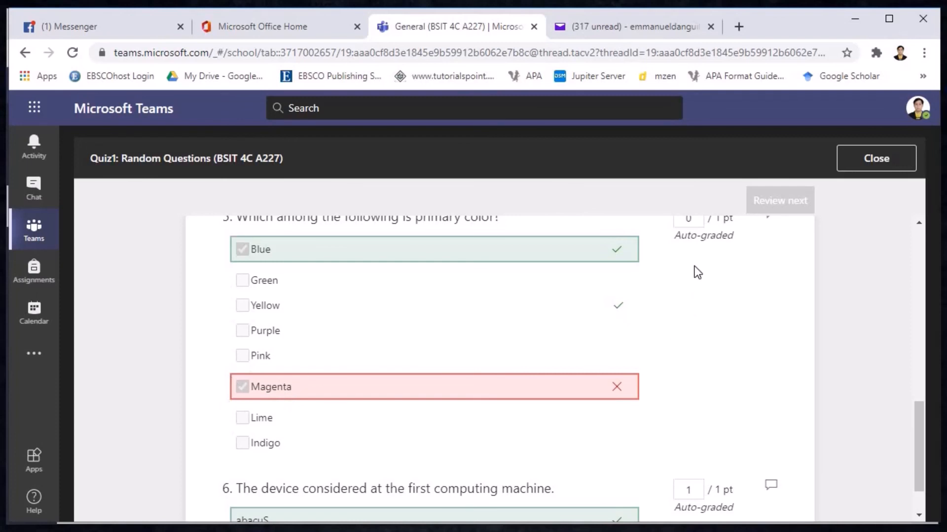
left_click_drag(921, 448, 921, 444)
left_click_drag(693, 231, 682, 234)
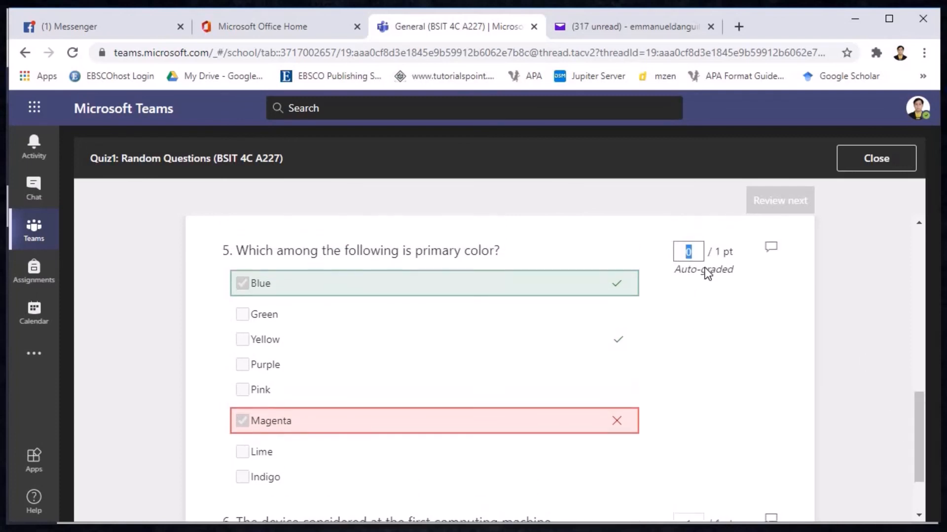
left_click_drag(919, 436, 921, 475)
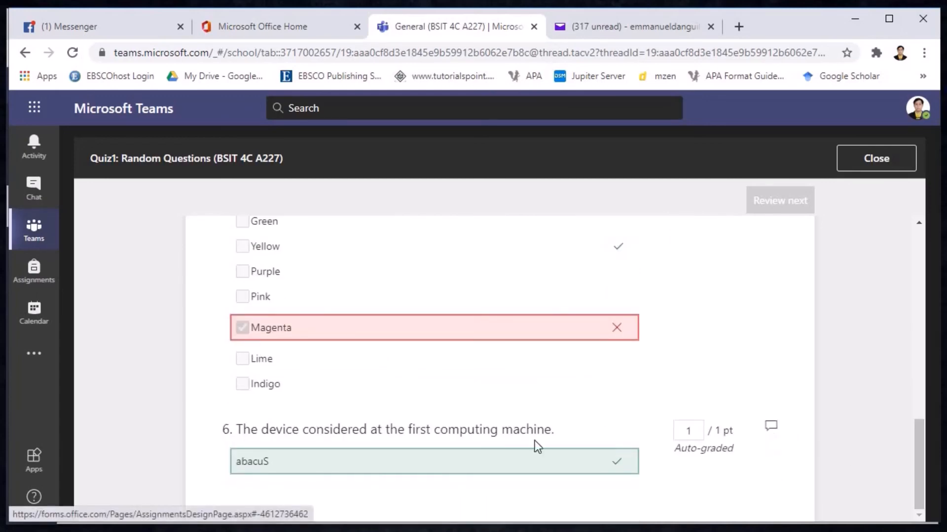
left_click_drag(237, 461, 217, 461)
left_click(262, 462)
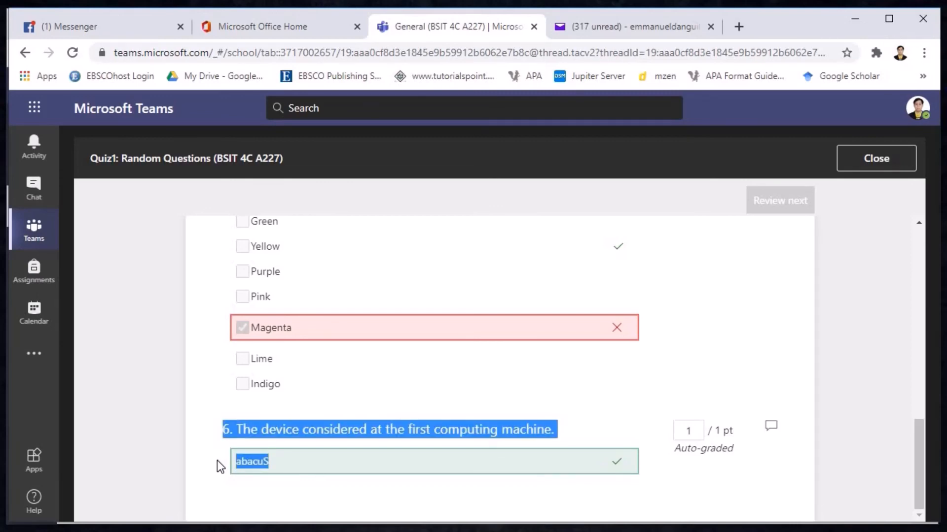
left_click(214, 459)
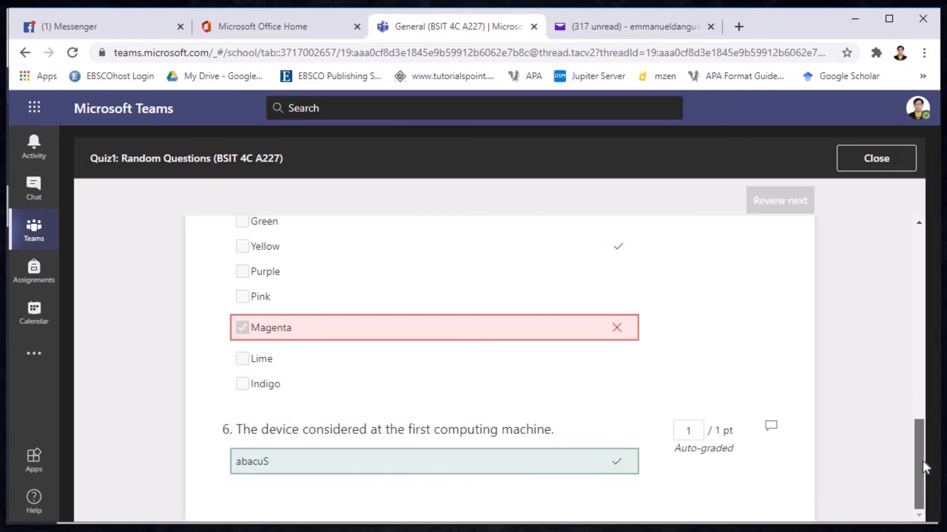
key("alt+Left")
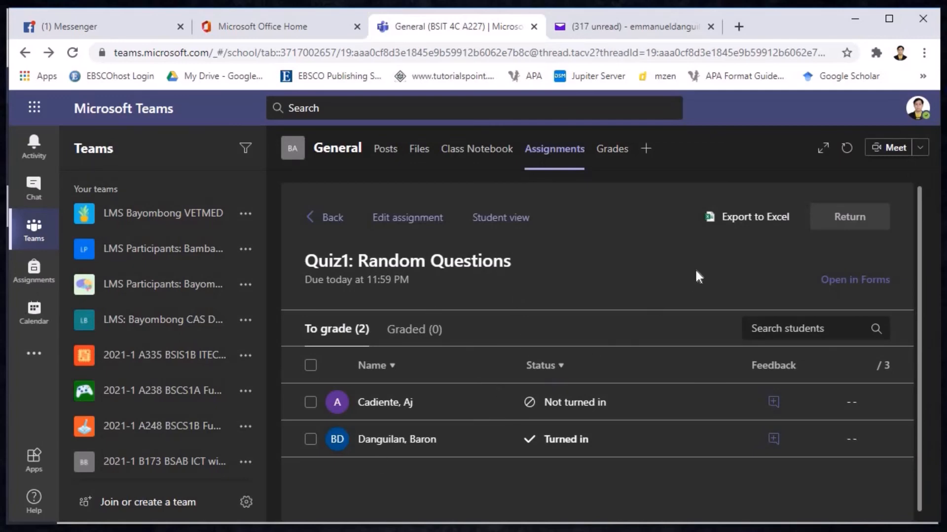